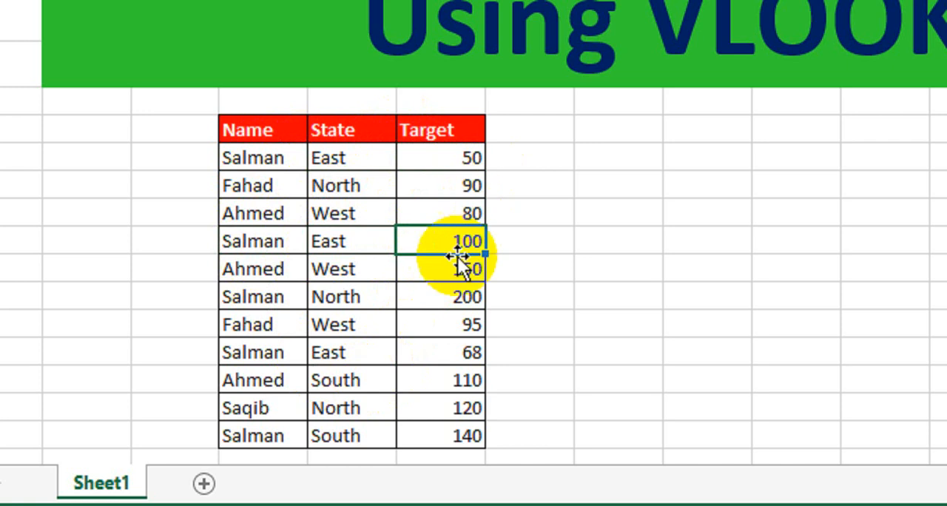
Step: Examine the repeated entries in the Name, State and Target table and the empty area beside it
{"action": "left_click", "coordinate": [247, 298]}
{"action": "left_click", "coordinate": [342, 300]}
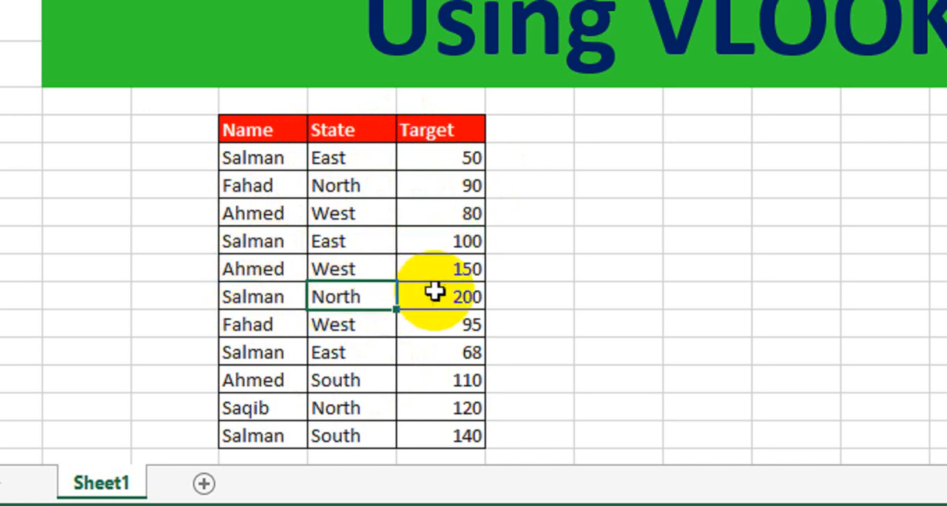
{"action": "left_click", "coordinate": [444, 295]}
{"action": "left_click", "coordinate": [285, 359]}
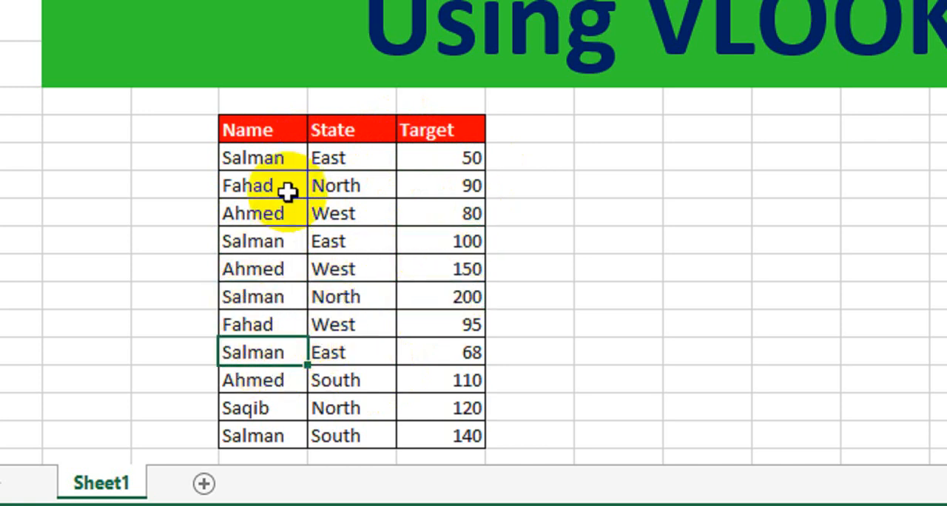
{"action": "left_click_drag", "start_coordinate": [259, 158], "coordinate": [475, 330]}
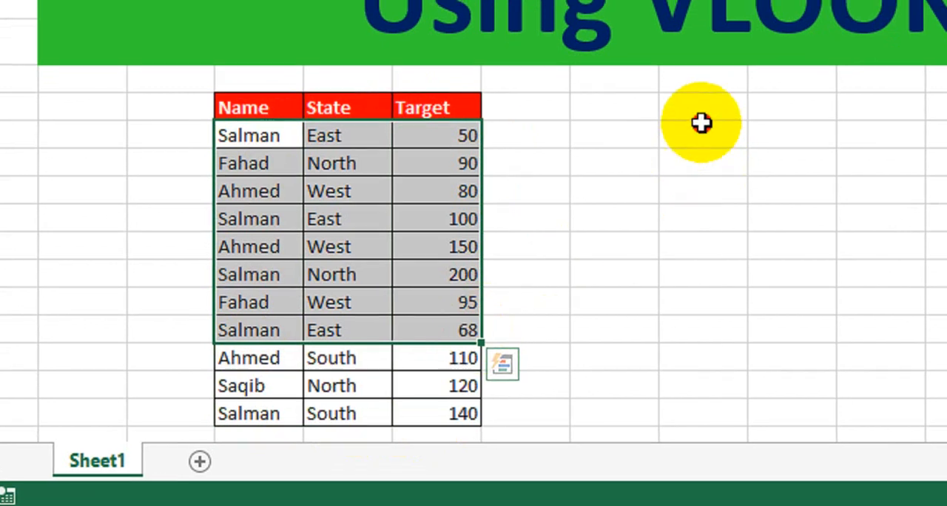
{"action": "left_click", "coordinate": [702, 126]}
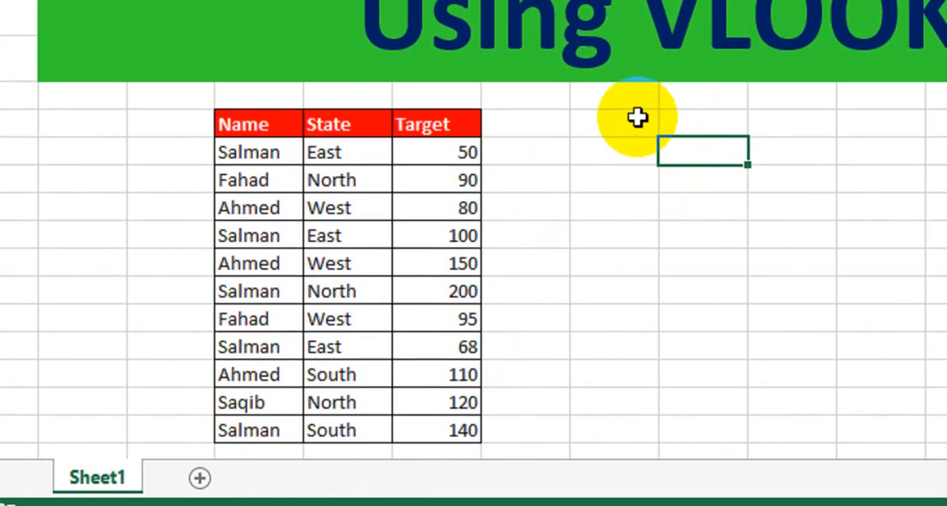
{"action": "left_click", "coordinate": [638, 109]}
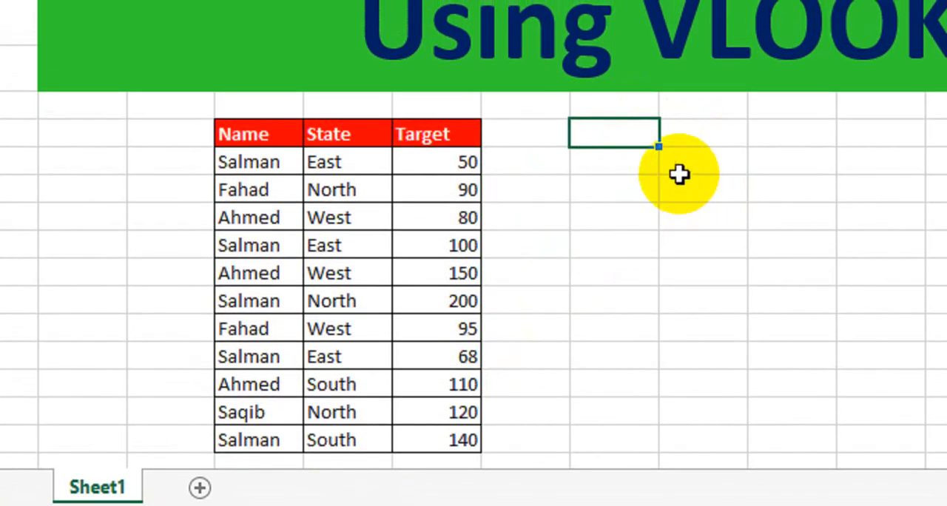
{"action": "left_click_drag", "start_coordinate": [683, 171], "coordinate": [903, 231]}
{"action": "left_click_drag", "start_coordinate": [720, 232], "coordinate": [720, 235]}
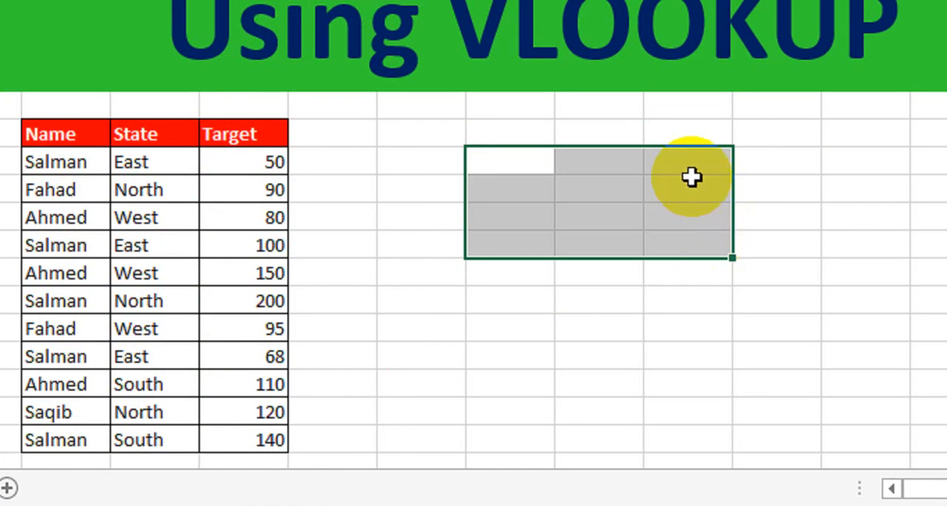
{"action": "left_click", "coordinate": [507, 160]}
{"action": "left_click_drag", "start_coordinate": [507, 161], "coordinate": [692, 279]}
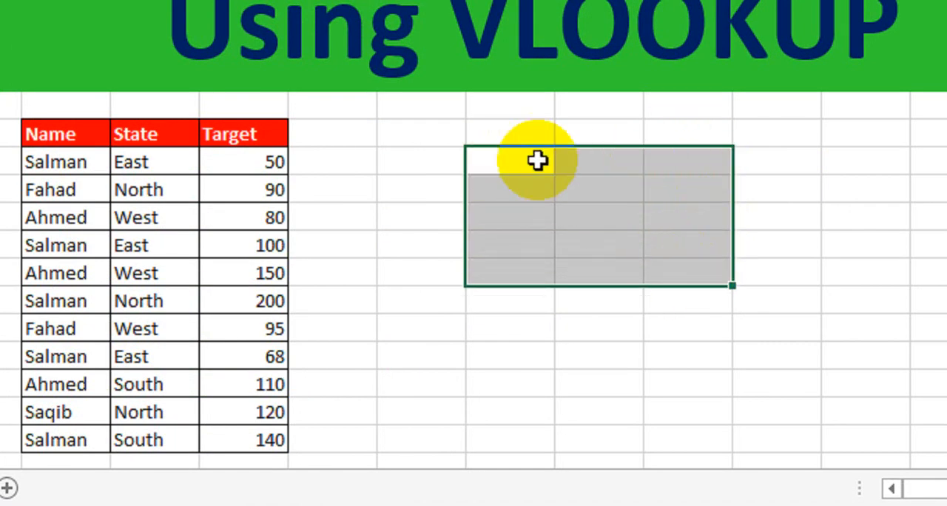
{"action": "left_click", "coordinate": [512, 135]}
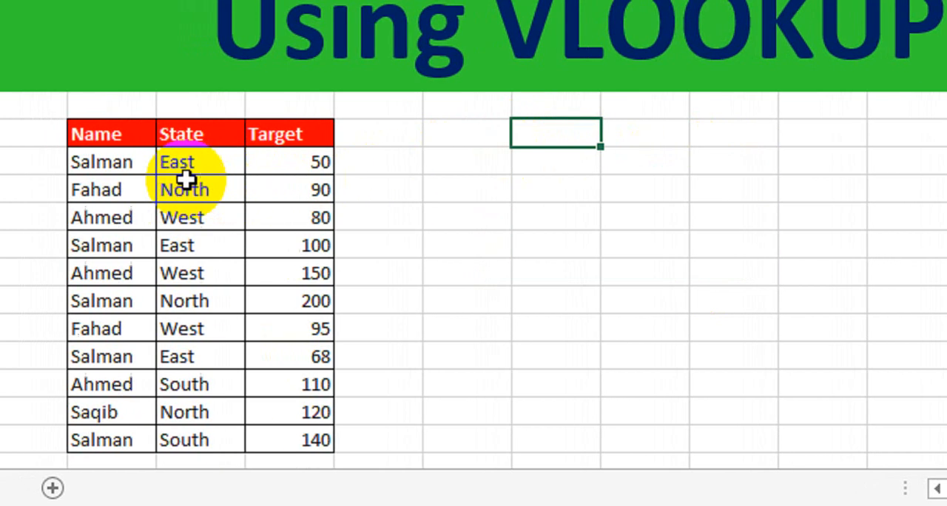
Step: Widen column C and begin a formula in C9 that joins the name in D9 with a "/" separator
{"action": "left_click", "coordinate": [31, 164]}
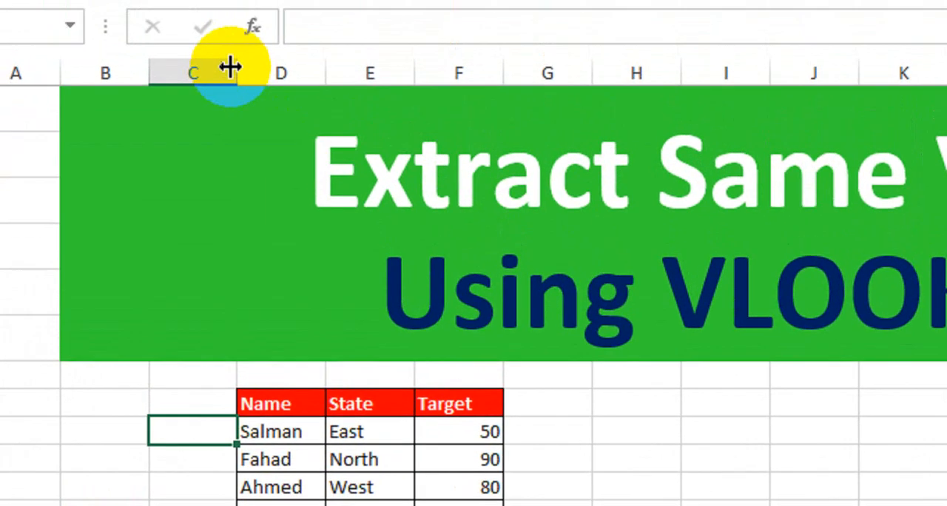
{"action": "left_click_drag", "start_coordinate": [239, 110], "coordinate": [355, 133]}
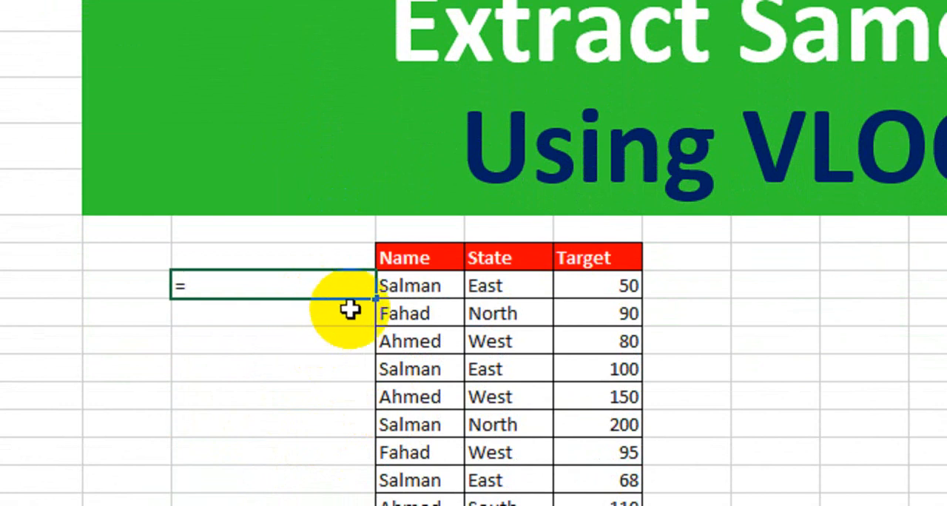
{"action": "left_click", "coordinate": [431, 287]}
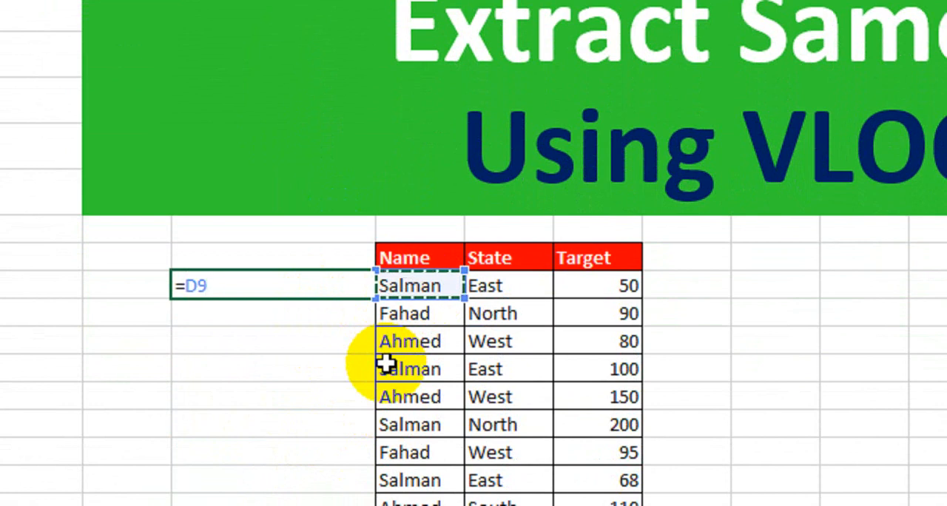
{"action": "type", "text": "&"}
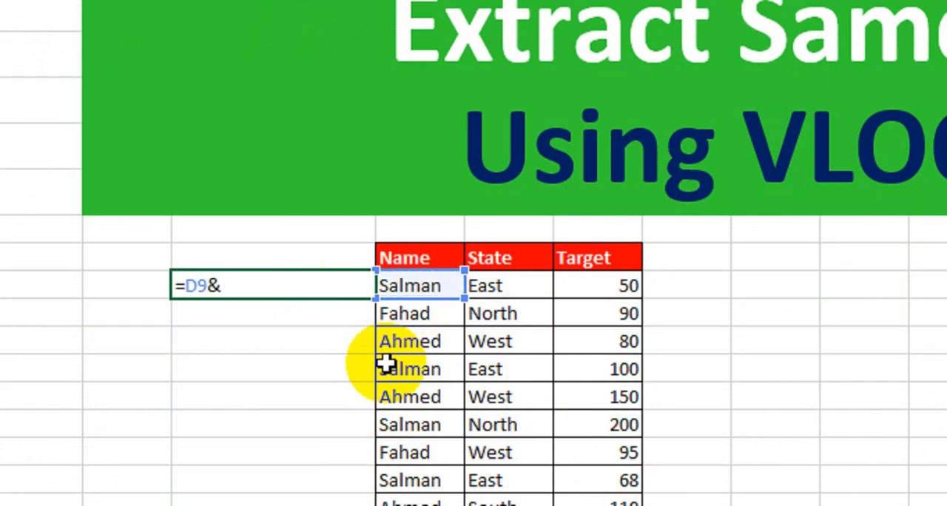
{"action": "type", "text": "\""}
{"action": "type", "text": "?"}
{"action": "type", "text": "/"}
Step: Append a COUNTIF function with the range D9:D9 to the formula in C9
{"action": "type", "text": "&"}
{"action": "type", "text": "counti"}
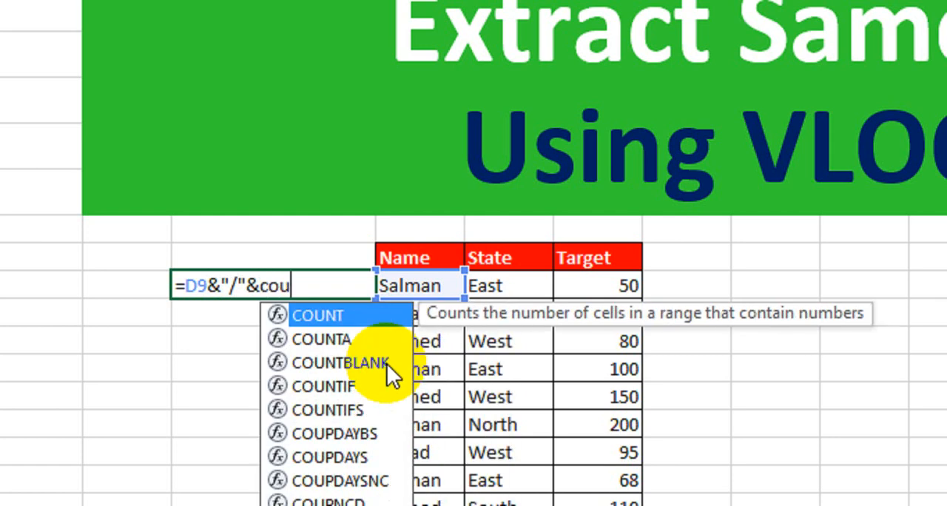
{"action": "type", "text": "f"}
{"action": "key", "text": "Tab"}
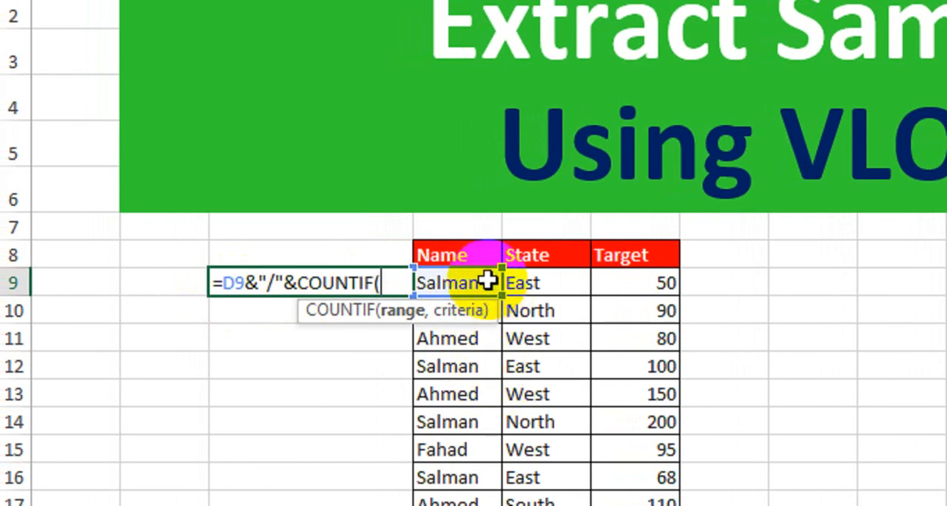
{"action": "left_click", "coordinate": [486, 279]}
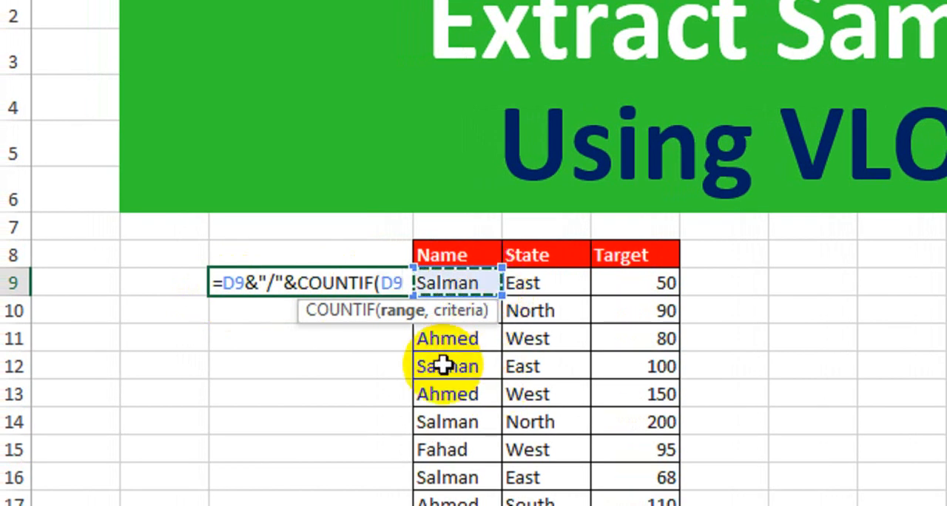
{"action": "type", "text": ":D9"}
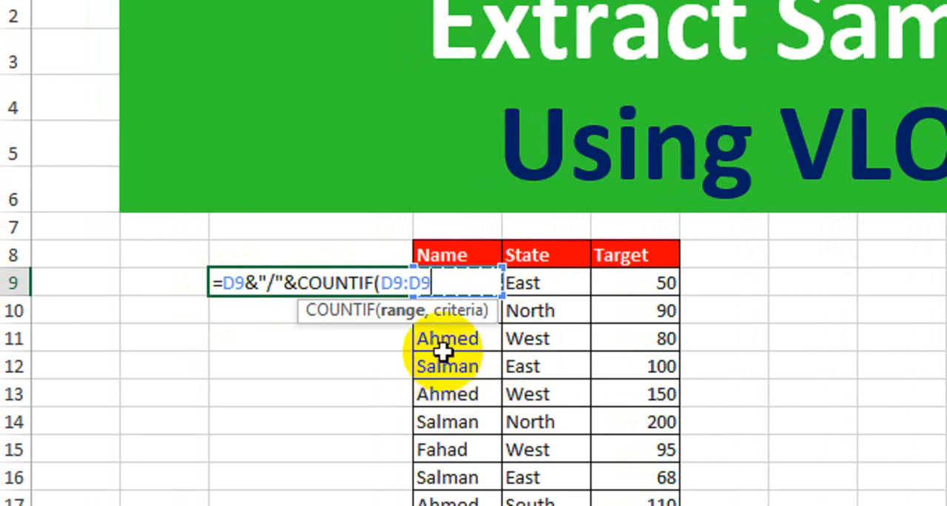
{"action": "type", "text": ","}
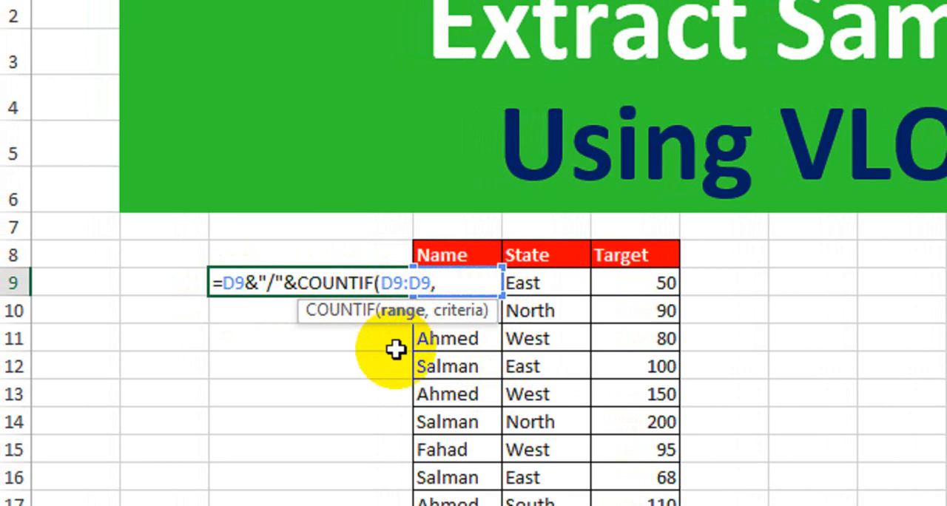
Step: Anchor the COUNTIF range as $D$9:D9 and complete the formula with D9 as the criteria
{"action": "key", "text": "Left"}
{"action": "key", "text": "Left"}
{"action": "key", "text": "Left"}
{"action": "key", "text": "Left"}
{"action": "key", "text": "F4"}
{"action": "left_click", "coordinate": [460, 283]}
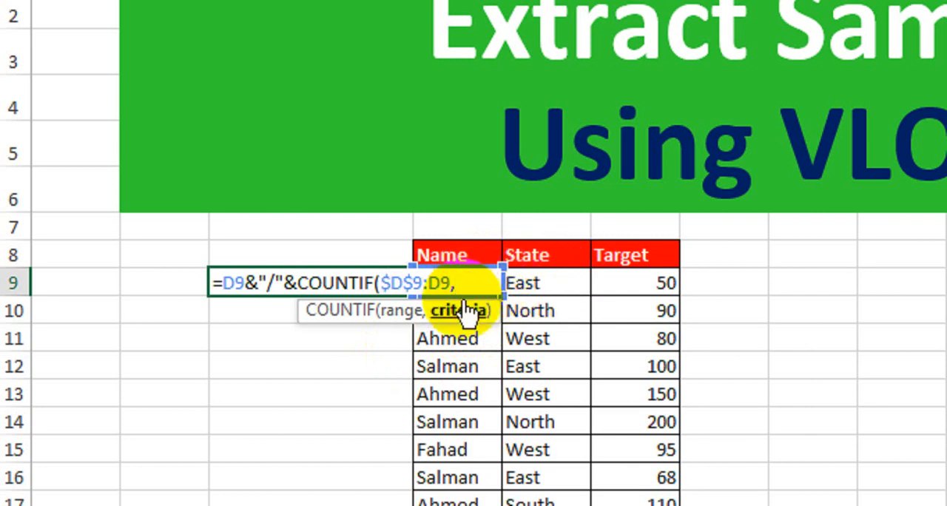
{"action": "type", "text": "D9"}
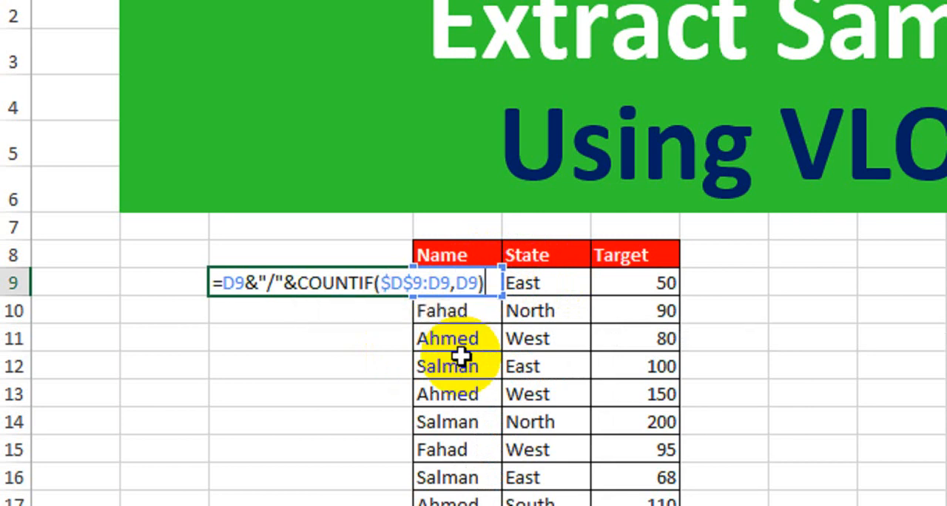
{"action": "key", "text": "Return"}
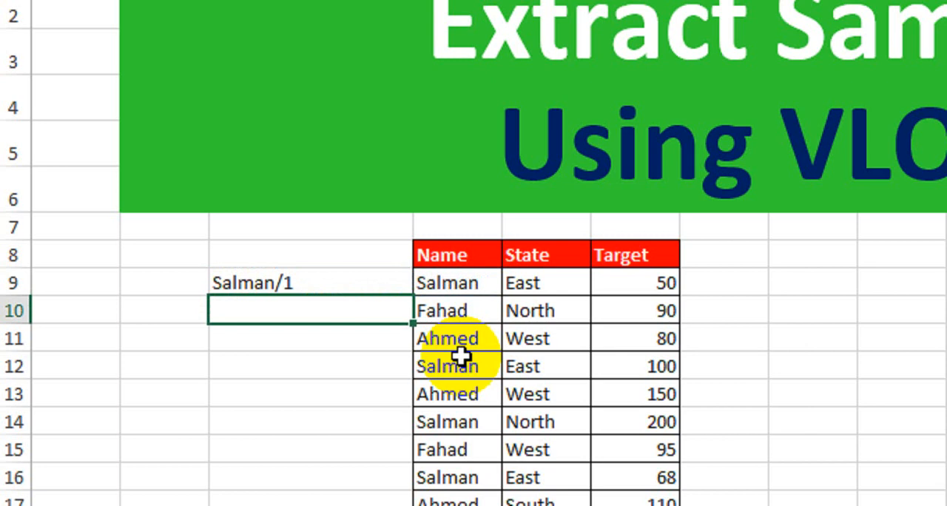
Step: Narrow column C to suit its contents and fill the C9 formula down to C19
{"action": "left_click", "coordinate": [285, 282]}
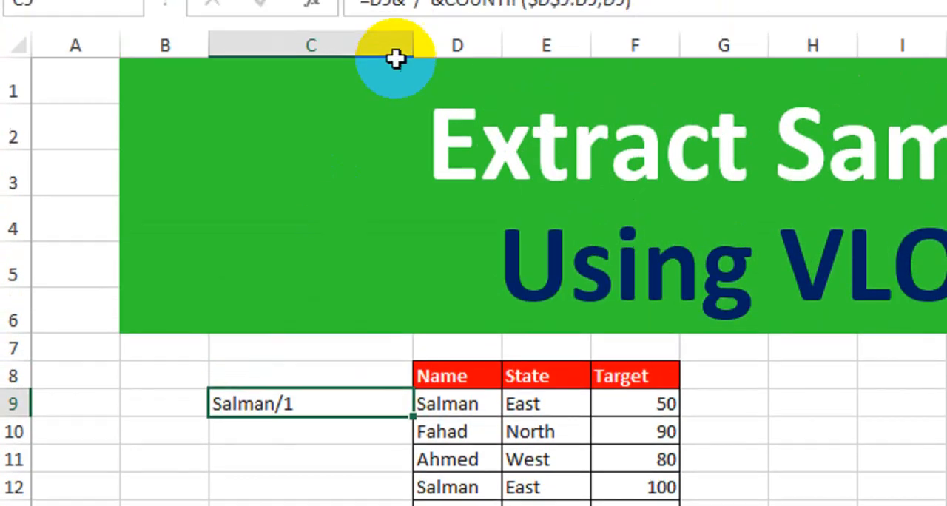
{"action": "left_click_drag", "start_coordinate": [415, 101], "coordinate": [319, 125]}
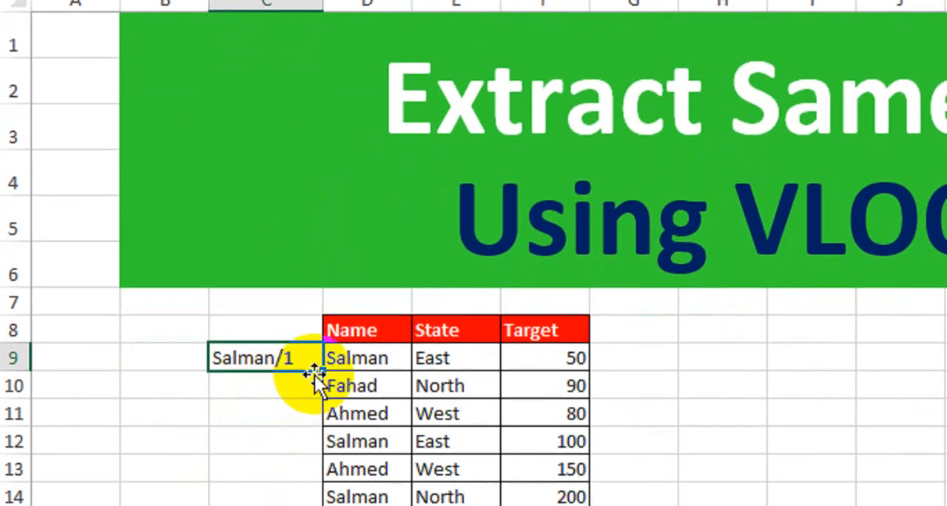
{"action": "left_click_drag", "start_coordinate": [321, 378], "coordinate": [322, 415]}
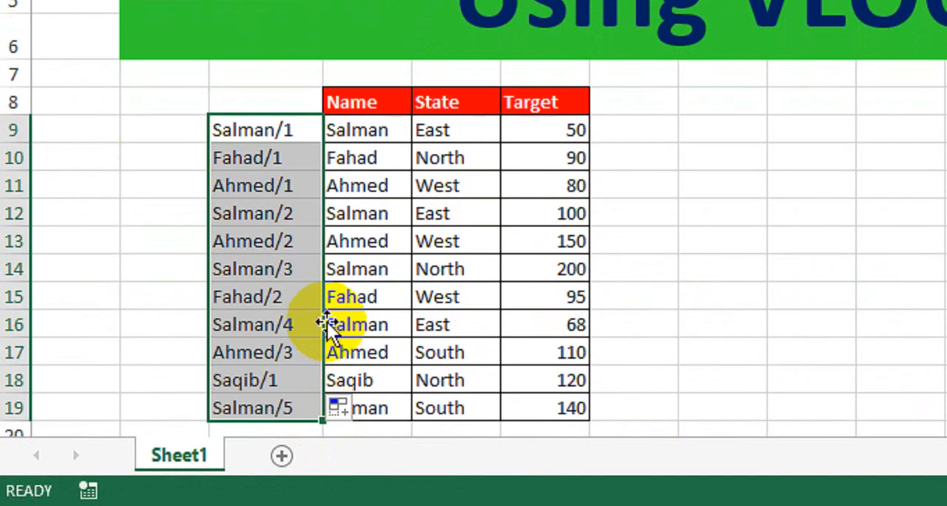
Step: Compare the numbered keys in C9:C19 with the corresponding names in column D, row by row
{"action": "left_click", "coordinate": [281, 127]}
{"action": "left_click", "coordinate": [366, 132]}
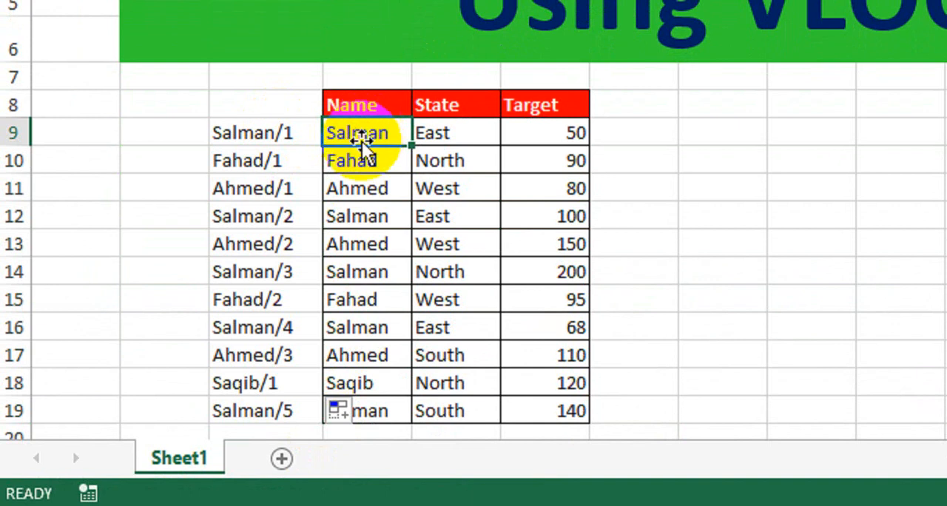
{"action": "left_click", "coordinate": [380, 136]}
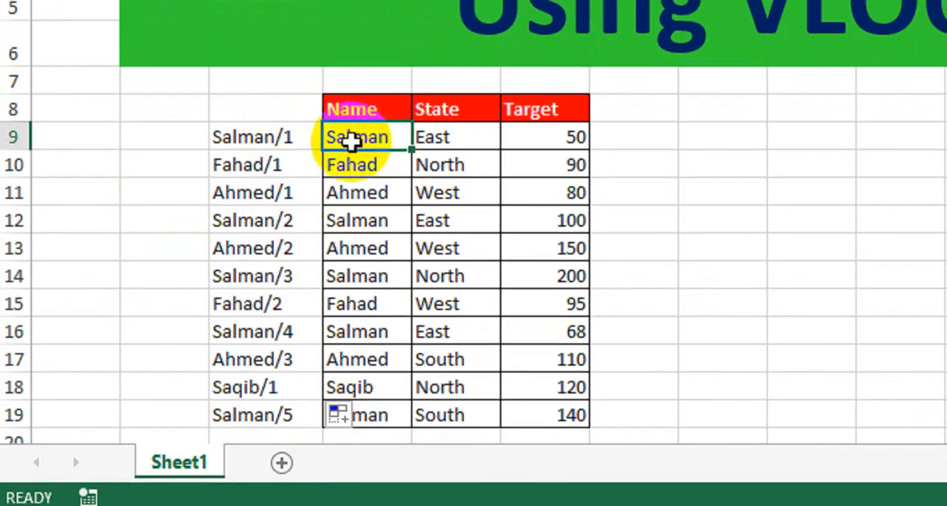
{"action": "left_click", "coordinate": [319, 164]}
{"action": "left_click", "coordinate": [327, 164]}
{"action": "left_click", "coordinate": [254, 196]}
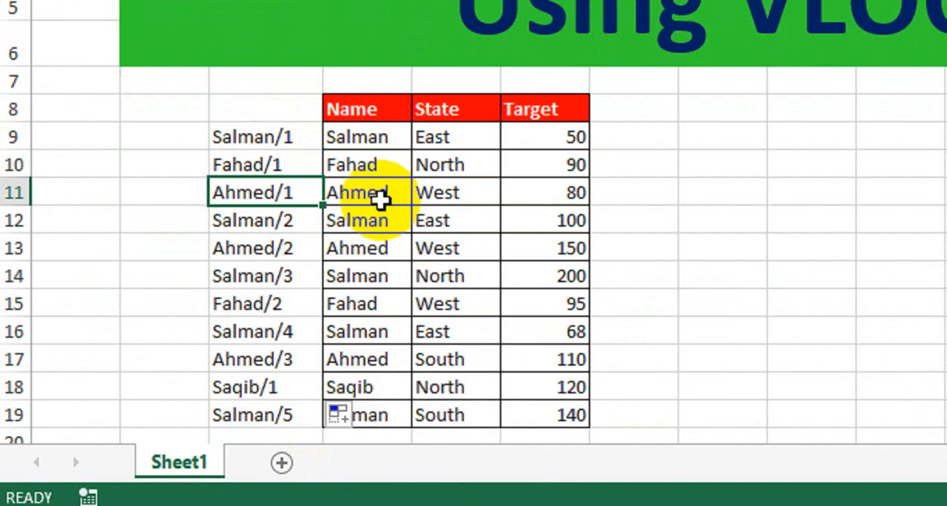
{"action": "left_click", "coordinate": [264, 219]}
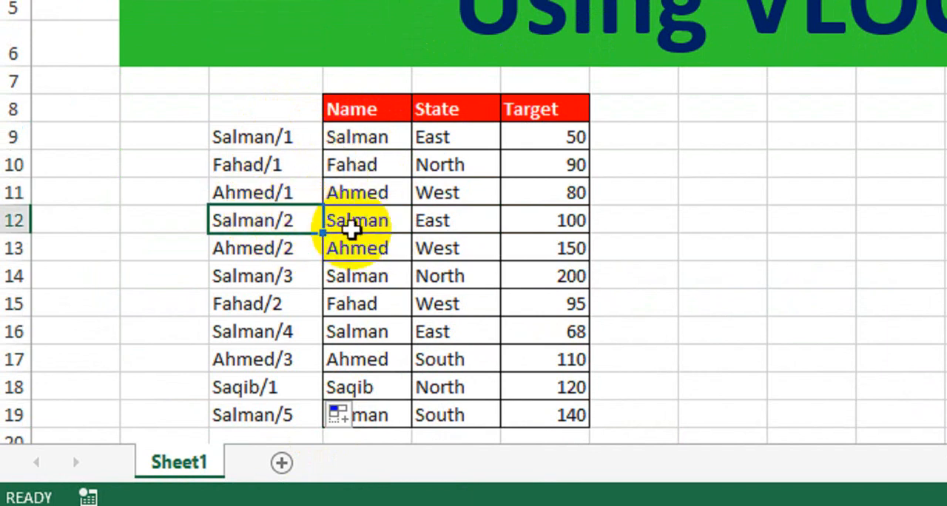
{"action": "left_click", "coordinate": [304, 250]}
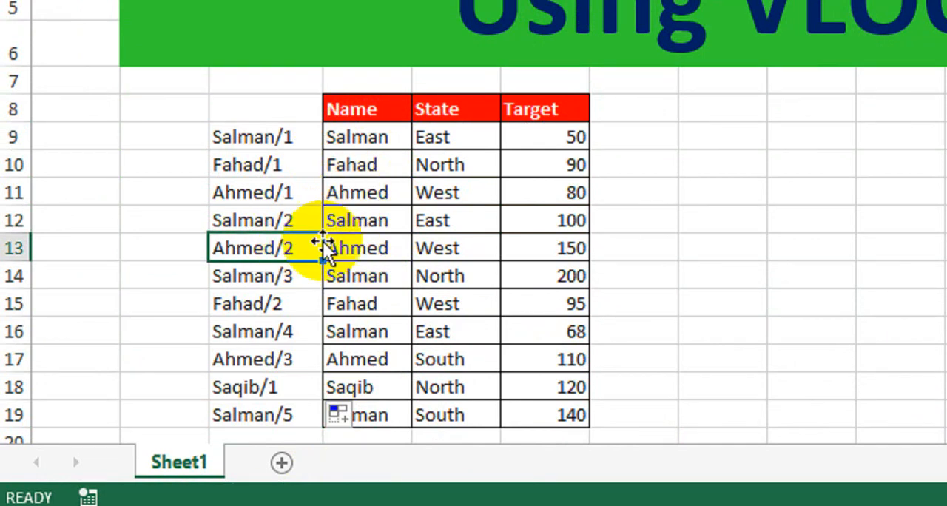
{"action": "left_click", "coordinate": [293, 275]}
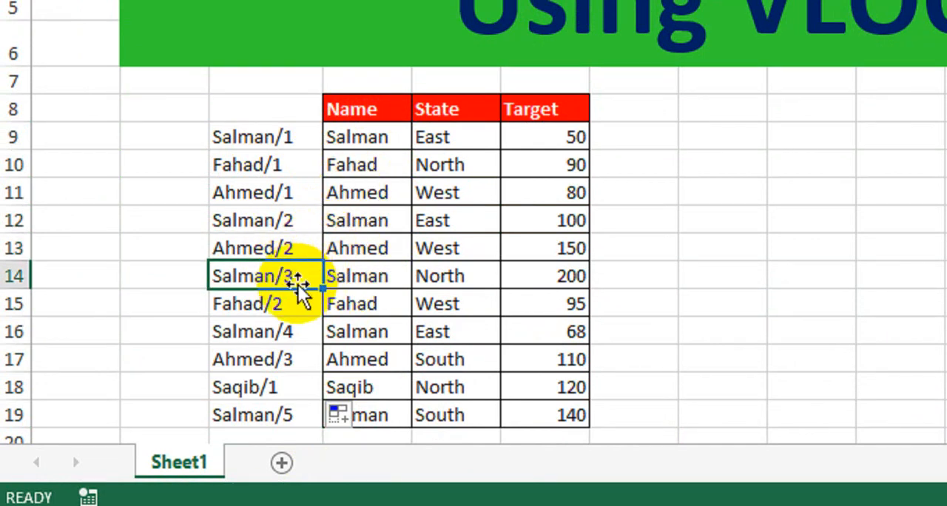
{"action": "left_click", "coordinate": [344, 284]}
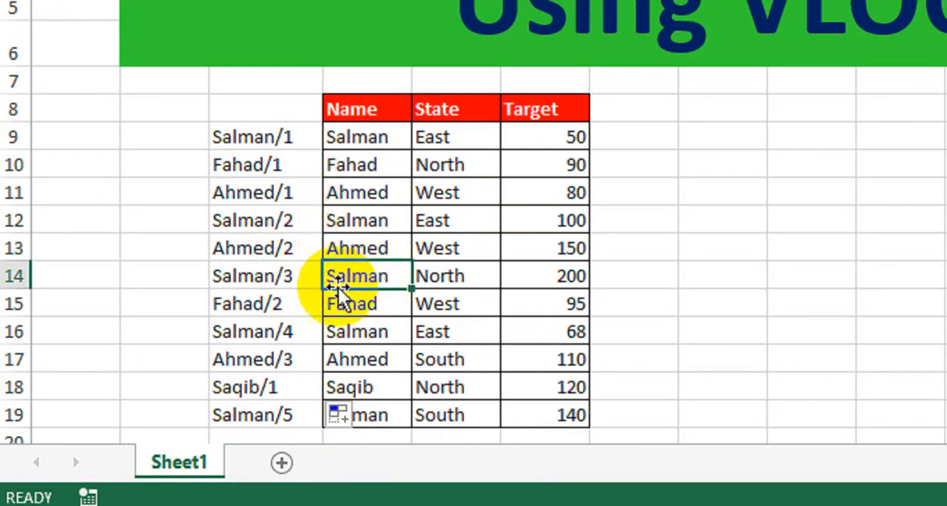
{"action": "left_click", "coordinate": [298, 304]}
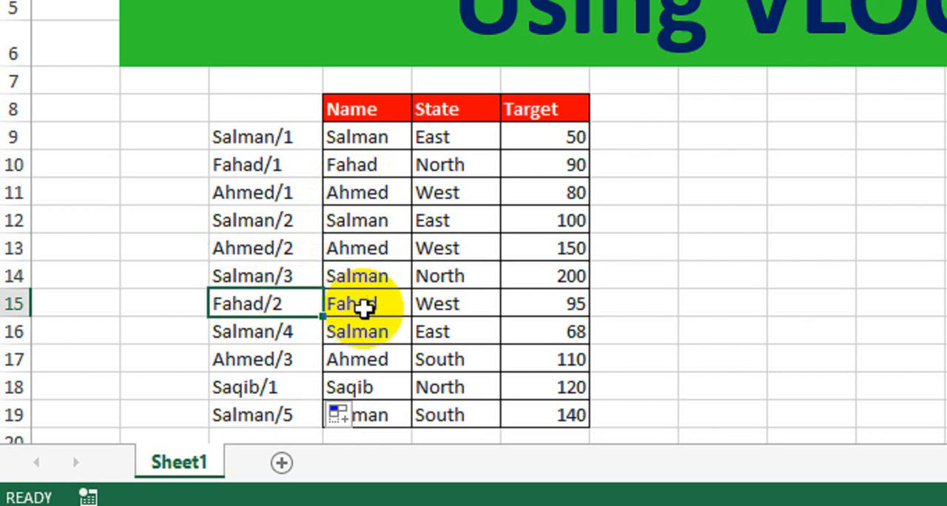
{"action": "left_click", "coordinate": [306, 334]}
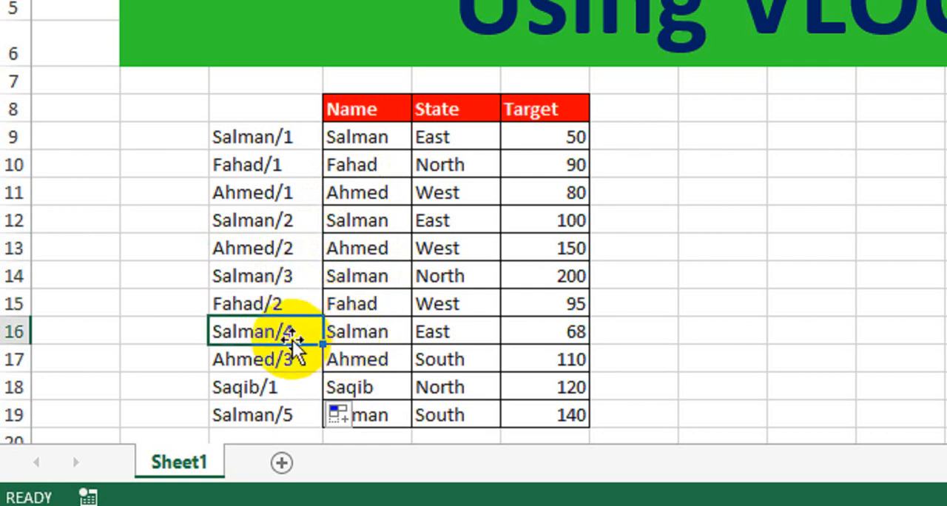
{"action": "left_click", "coordinate": [315, 355]}
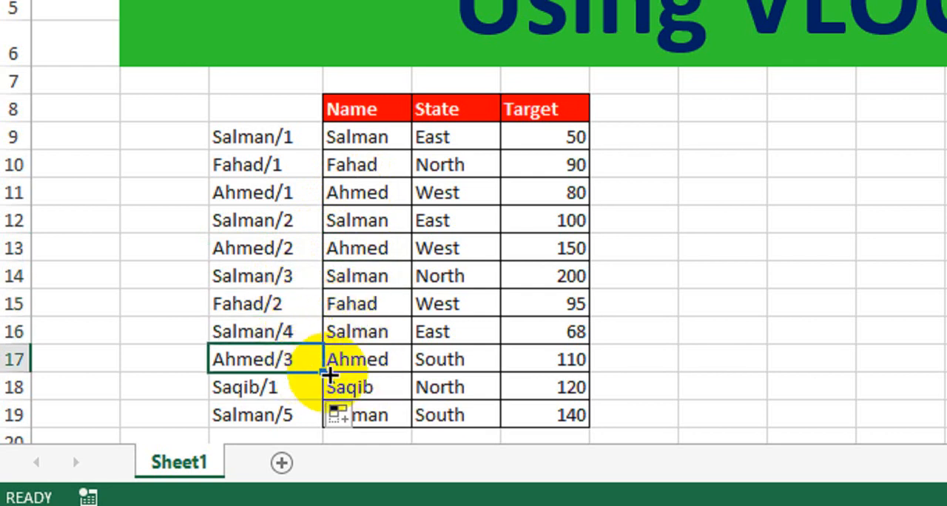
{"action": "left_click", "coordinate": [294, 387]}
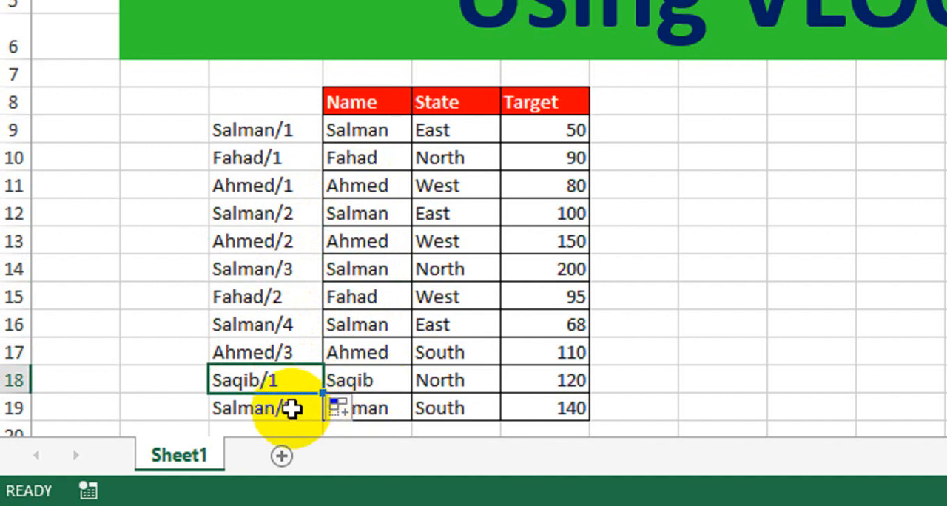
{"action": "left_click", "coordinate": [293, 408]}
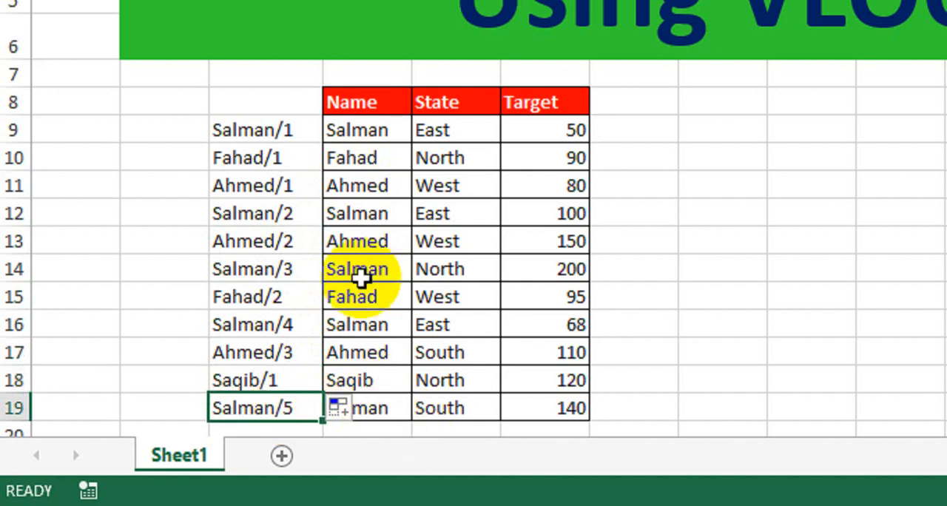
{"action": "left_click", "coordinate": [269, 132]}
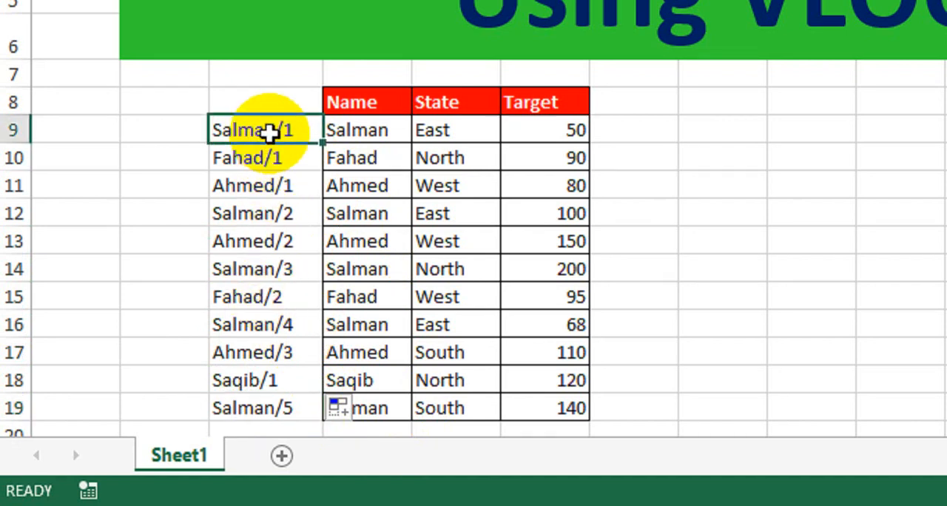
Step: Copy the Name, State and Target headers from D8:F8 to J8:L8
{"action": "left_click", "coordinate": [717, 178]}
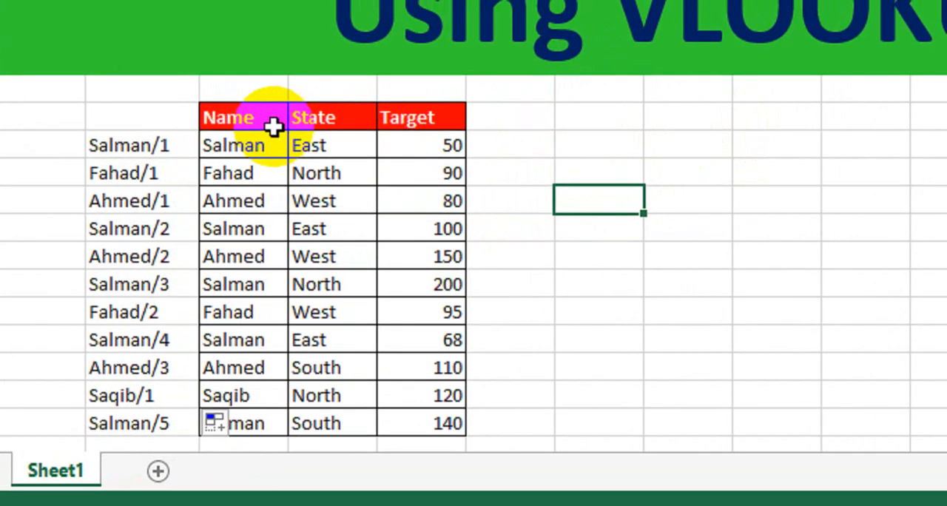
{"action": "left_click_drag", "start_coordinate": [254, 115], "coordinate": [397, 127]}
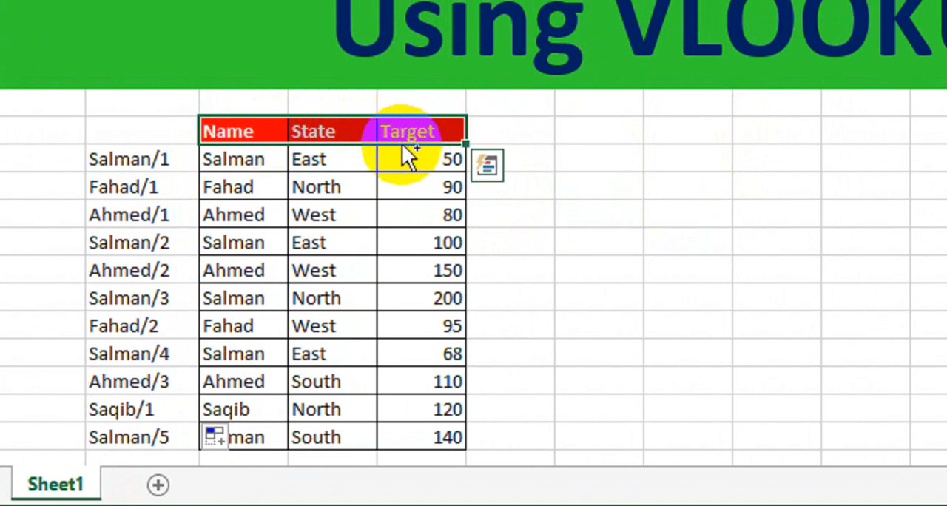
{"action": "key", "text": "ctrl+c"}
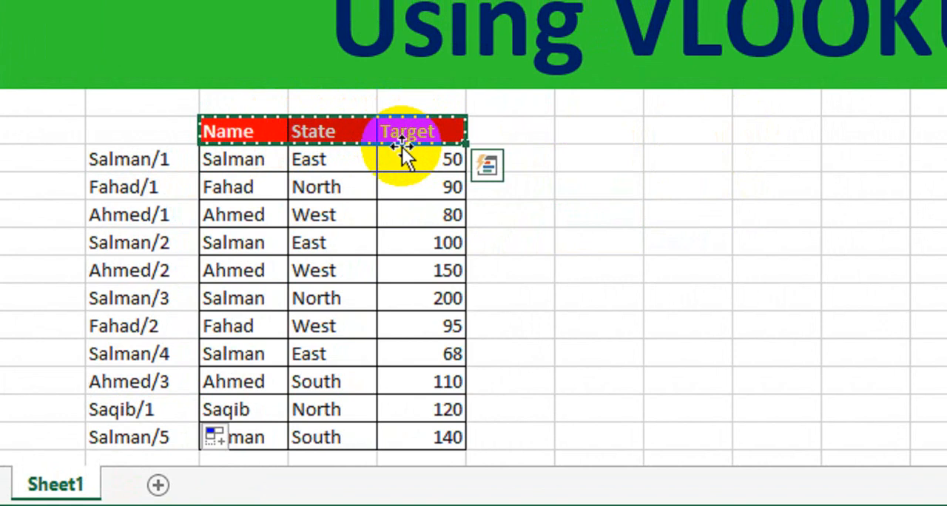
{"action": "left_click", "coordinate": [700, 138]}
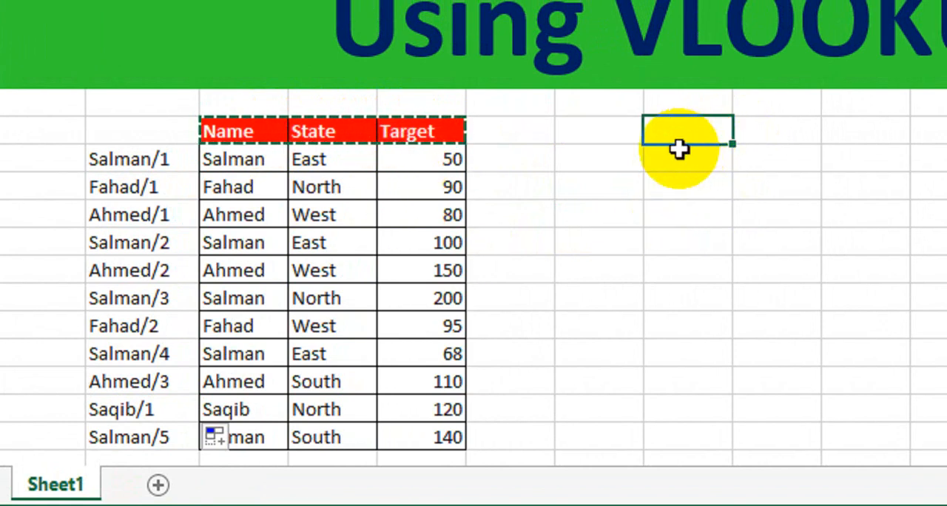
{"action": "left_click", "coordinate": [721, 140]}
{"action": "key", "text": "ctrl+v"}
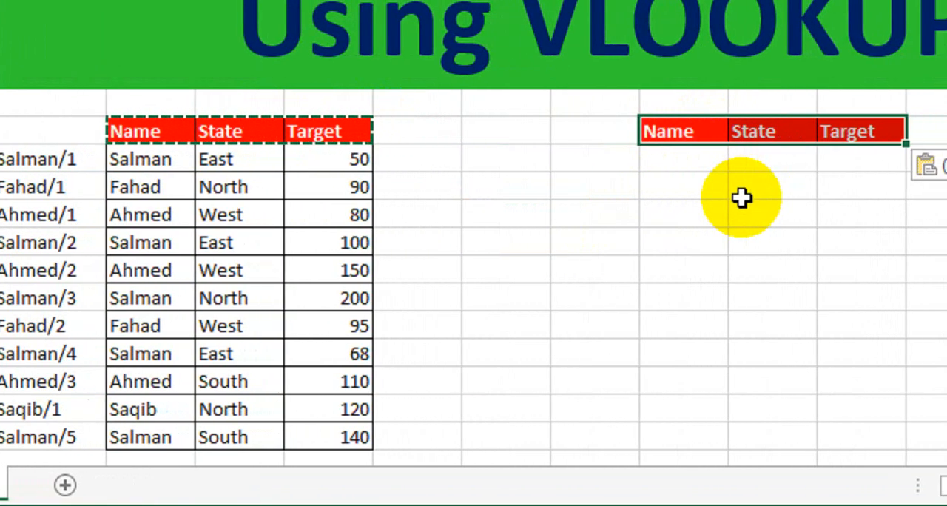
{"action": "left_click", "coordinate": [809, 191]}
{"action": "left_click", "coordinate": [662, 220]}
{"action": "key", "text": "Escape"}
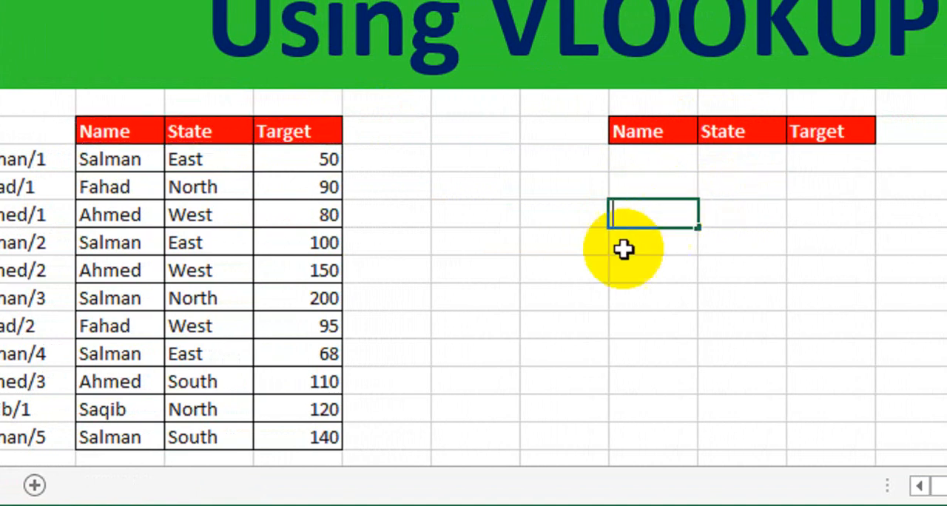
{"action": "left_click", "coordinate": [618, 272]}
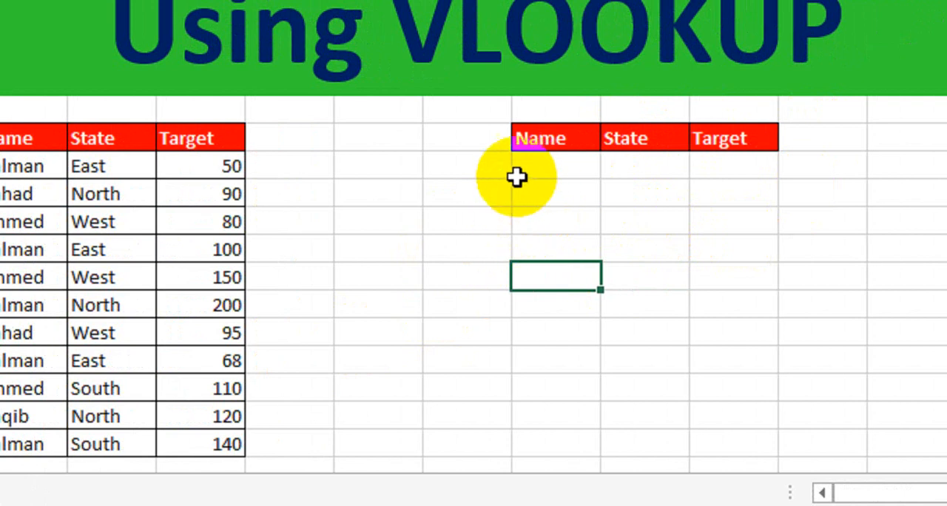
Step: Number the cells I9:I18 beside the new headers from 1 to 10 by filling the series down
{"action": "left_click", "coordinate": [474, 168]}
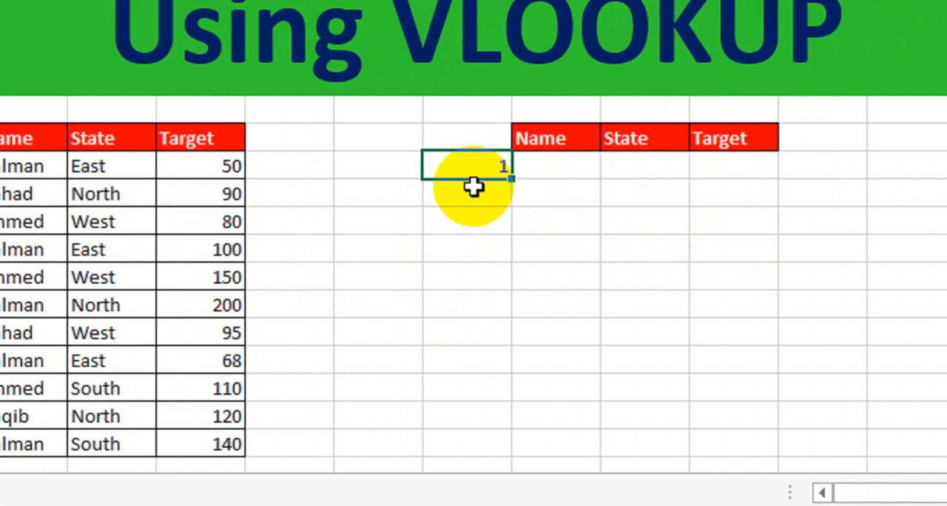
{"action": "left_click", "coordinate": [474, 187]}
{"action": "type", "text": "2"}
{"action": "key", "text": "Return"}
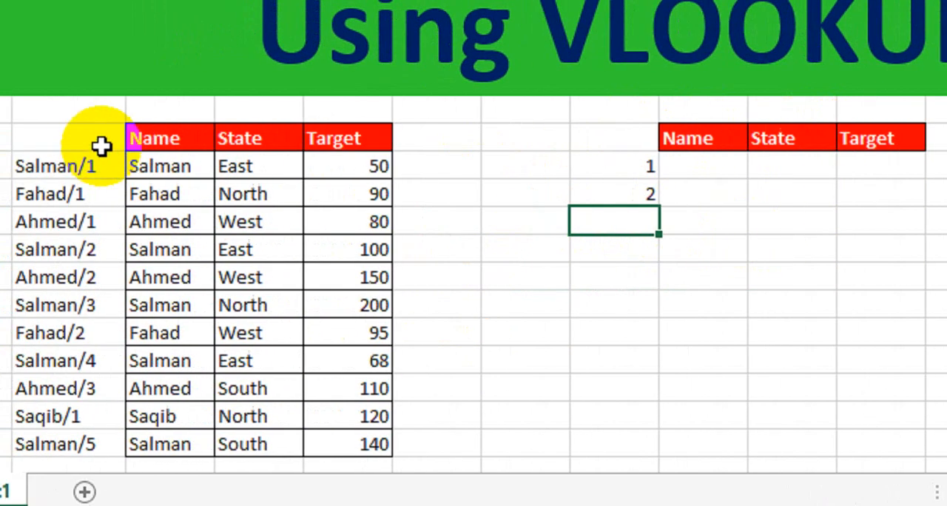
{"action": "left_click", "coordinate": [104, 139]}
{"action": "left_click", "coordinate": [630, 137]}
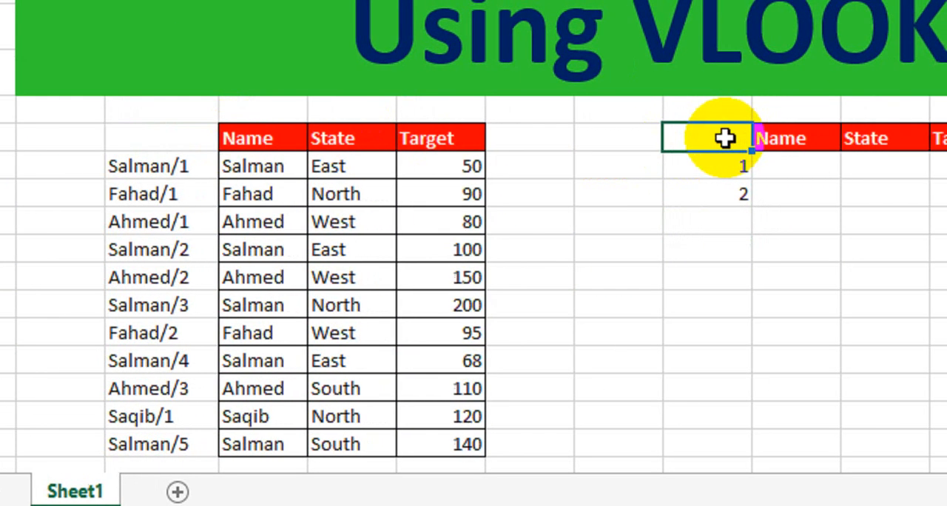
{"action": "left_click", "coordinate": [180, 138]}
{"action": "left_click", "coordinate": [707, 138]}
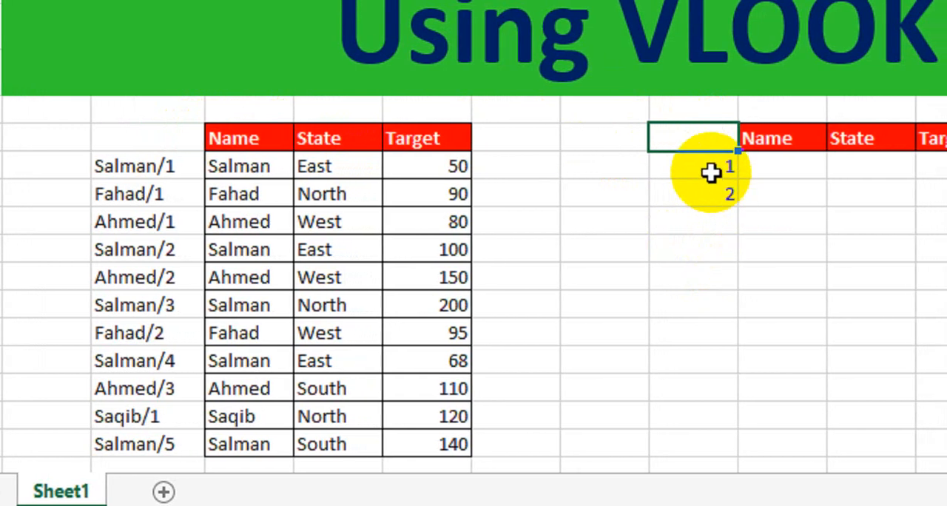
{"action": "left_click", "coordinate": [736, 169]}
{"action": "left_click_drag", "start_coordinate": [709, 176], "coordinate": [712, 431]}
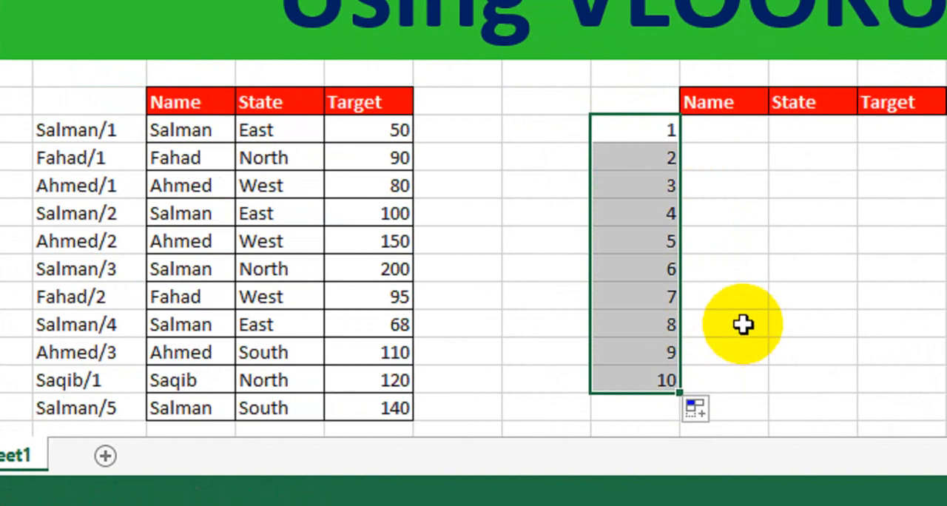
{"action": "left_click", "coordinate": [777, 324]}
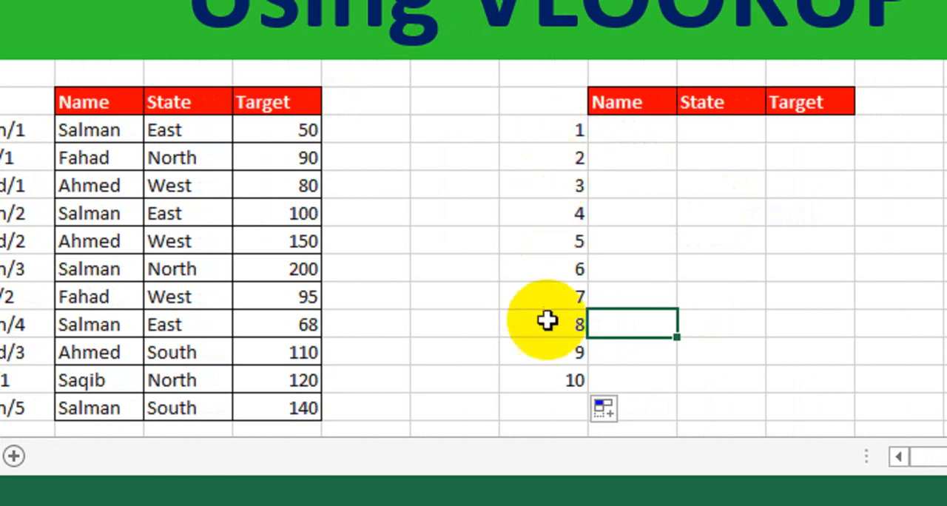
Step: Enter the label Name in O8 and give it the same formatting as the table headers
{"action": "left_click", "coordinate": [666, 131]}
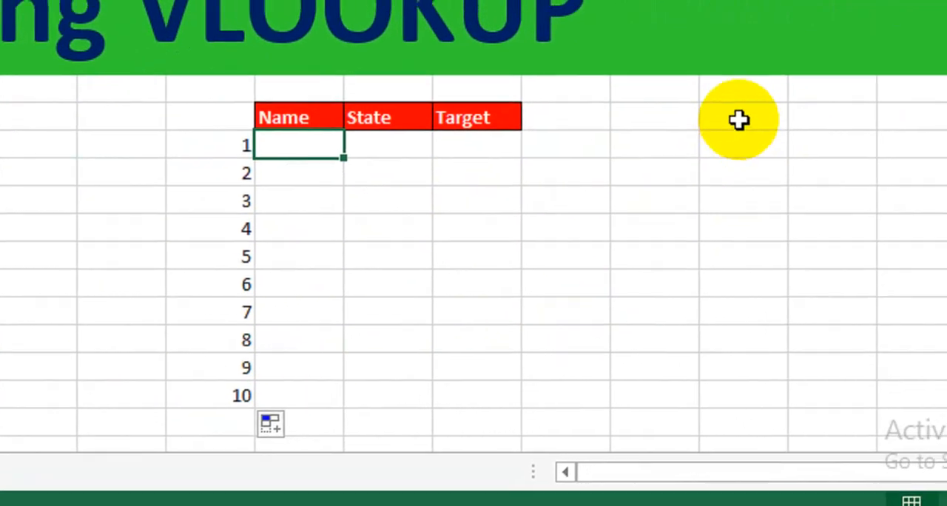
{"action": "left_click", "coordinate": [739, 120]}
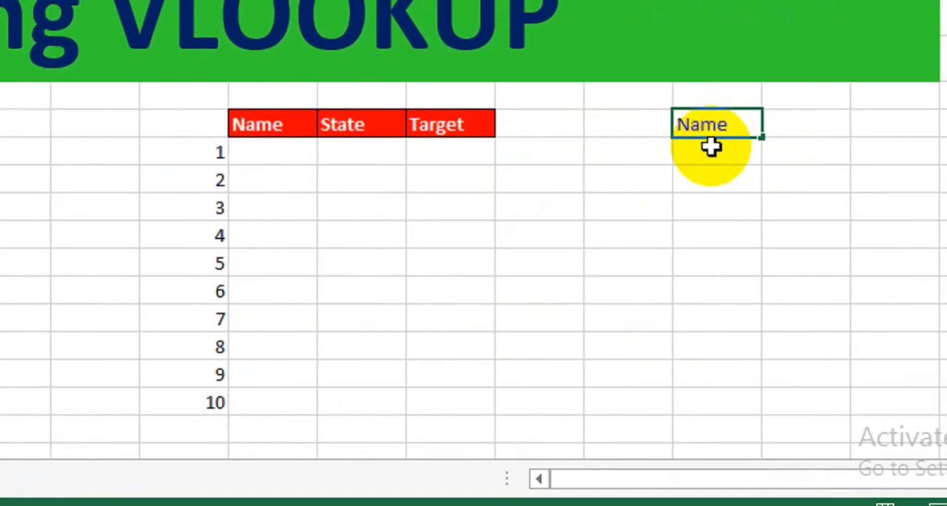
{"action": "type", "text": "Name"}
{"action": "key", "text": "Tab"}
{"action": "left_click", "coordinate": [697, 127]}
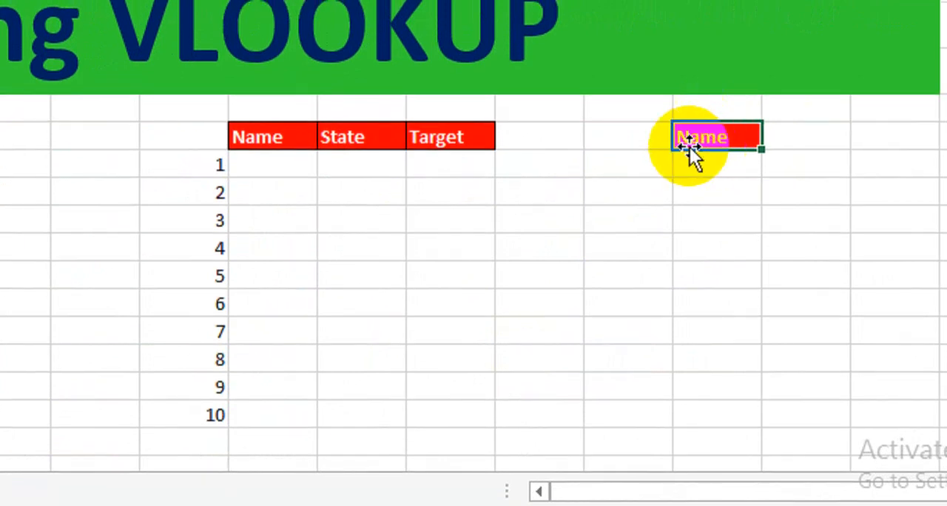
Step: Fill the headers in J8:L8 with green and the Name label in O8 with dark blue-gray
{"action": "left_click_drag", "start_coordinate": [304, 142], "coordinate": [466, 137]}
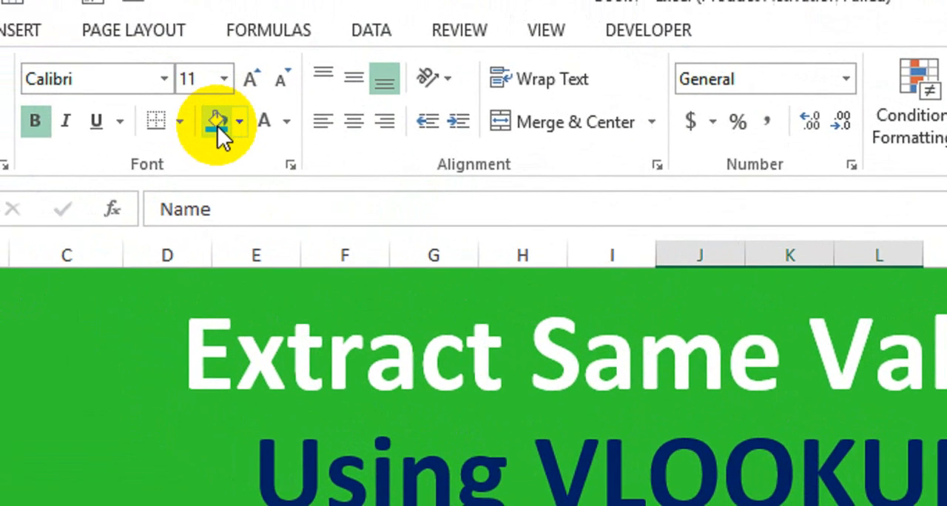
{"action": "left_click", "coordinate": [218, 126]}
{"action": "left_click", "coordinate": [868, 398]}
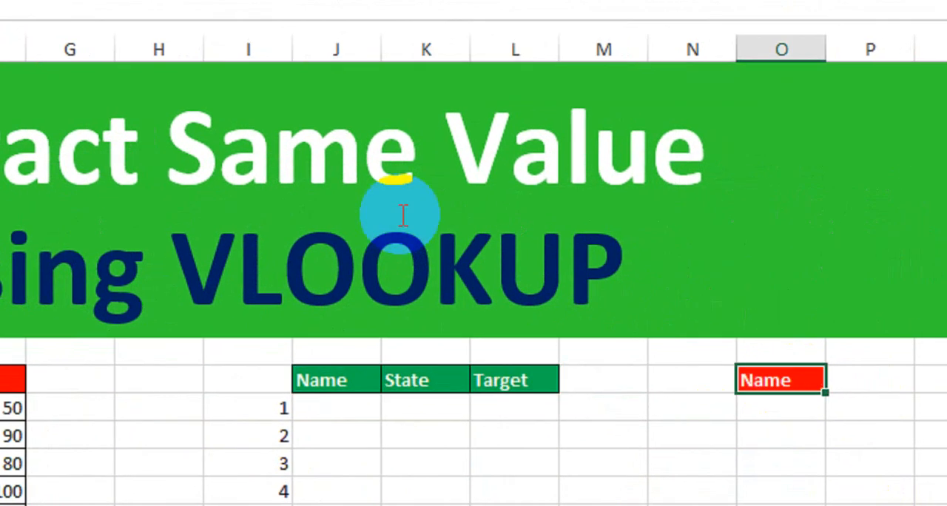
{"action": "left_click", "coordinate": [133, 52]}
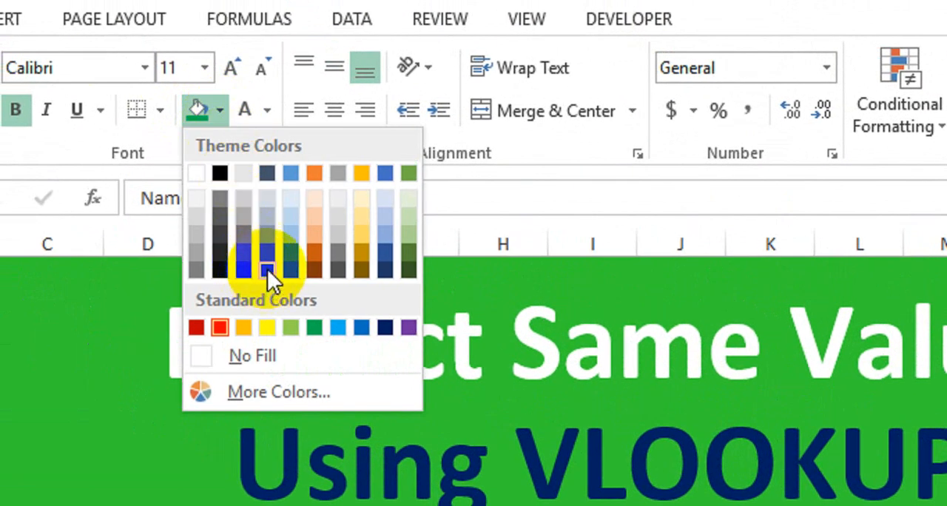
{"action": "left_click", "coordinate": [267, 269]}
Step: Apply all borders to the Name label and the empty input cell beside it, O8:P8
{"action": "left_click_drag", "start_coordinate": [745, 381], "coordinate": [740, 377]}
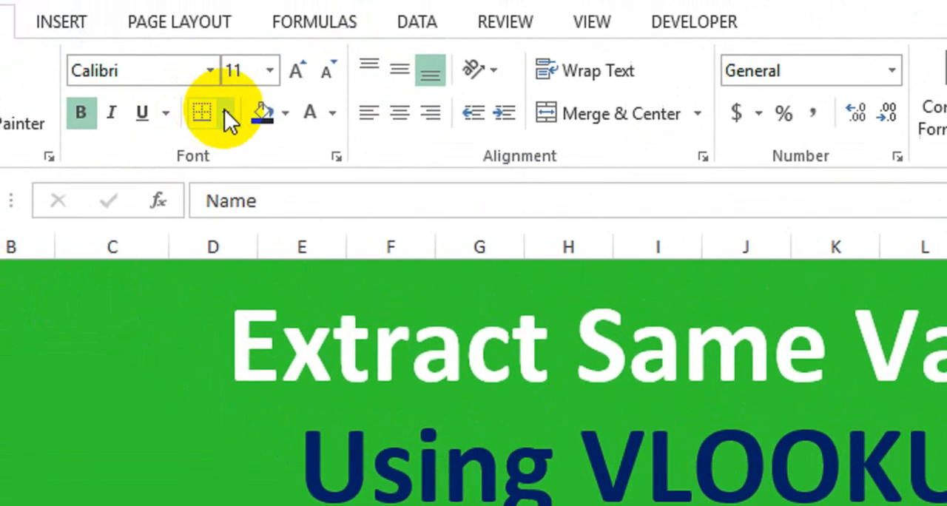
{"action": "left_click", "coordinate": [160, 62]}
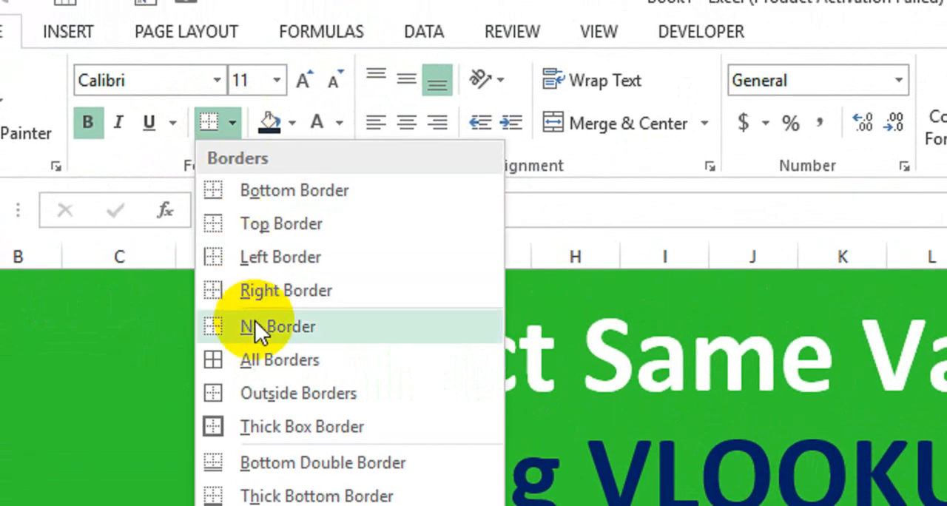
{"action": "left_click", "coordinate": [262, 359]}
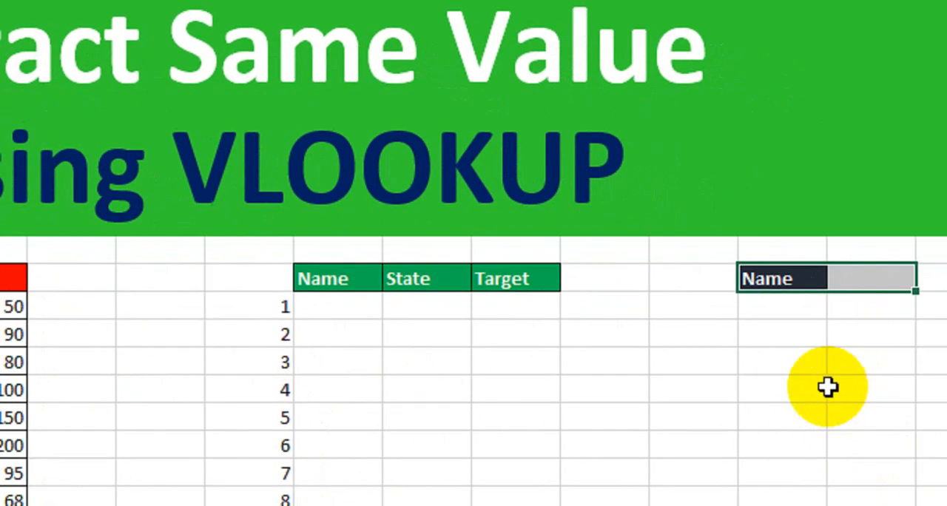
{"action": "left_click", "coordinate": [827, 387]}
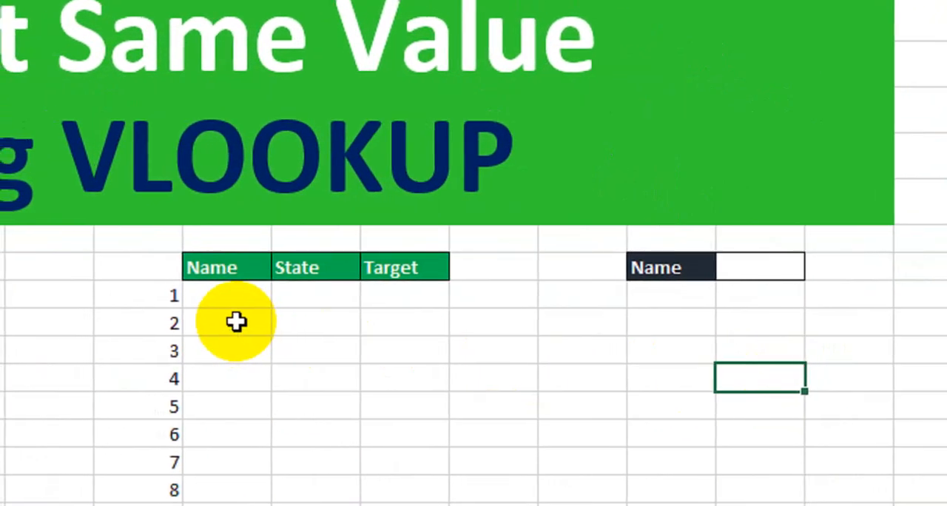
Step: Start a VLOOKUP formula in J9 with the lookup value $P$8&"/"&$I9
{"action": "left_click", "coordinate": [230, 295]}
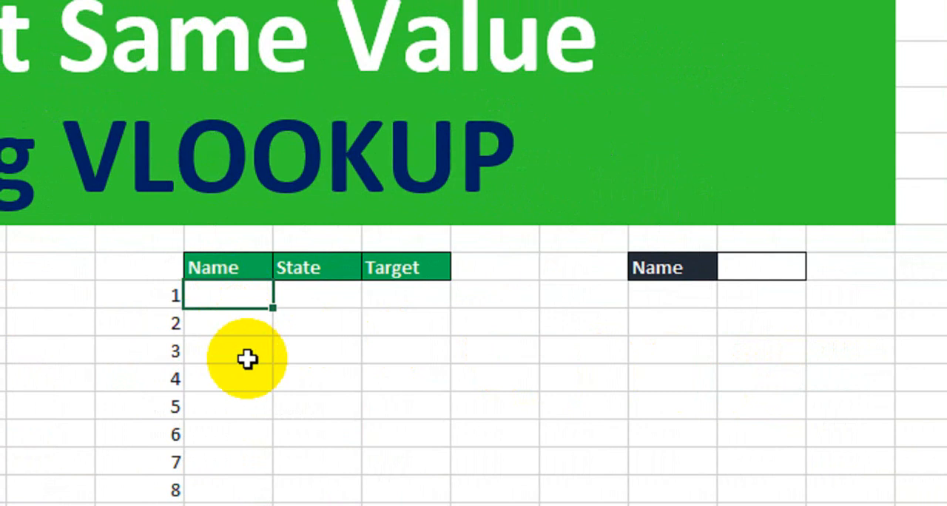
{"action": "type", "text": "=vlo"}
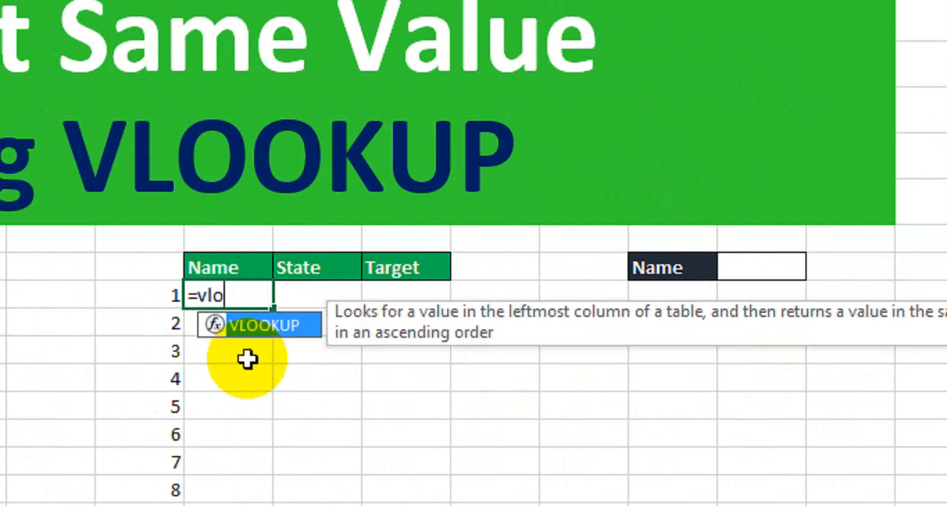
{"action": "key", "text": "Tab"}
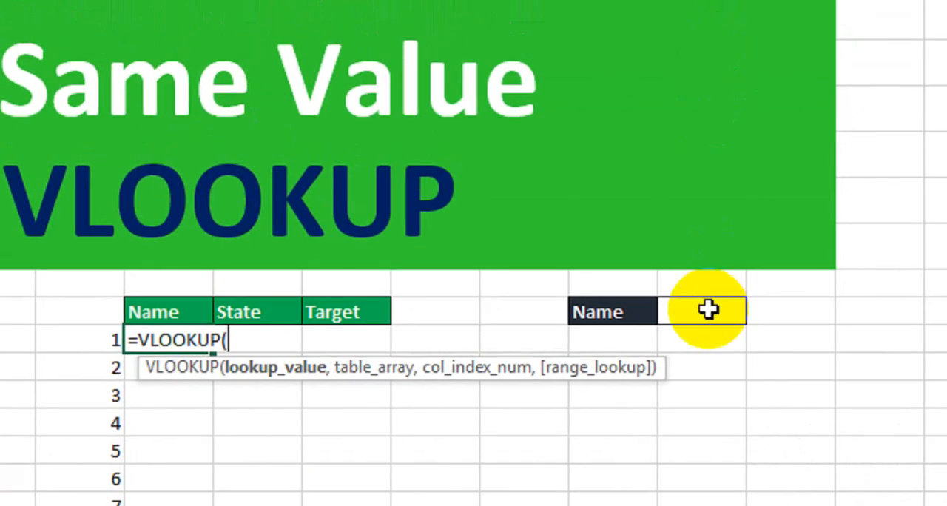
{"action": "left_click", "coordinate": [709, 311]}
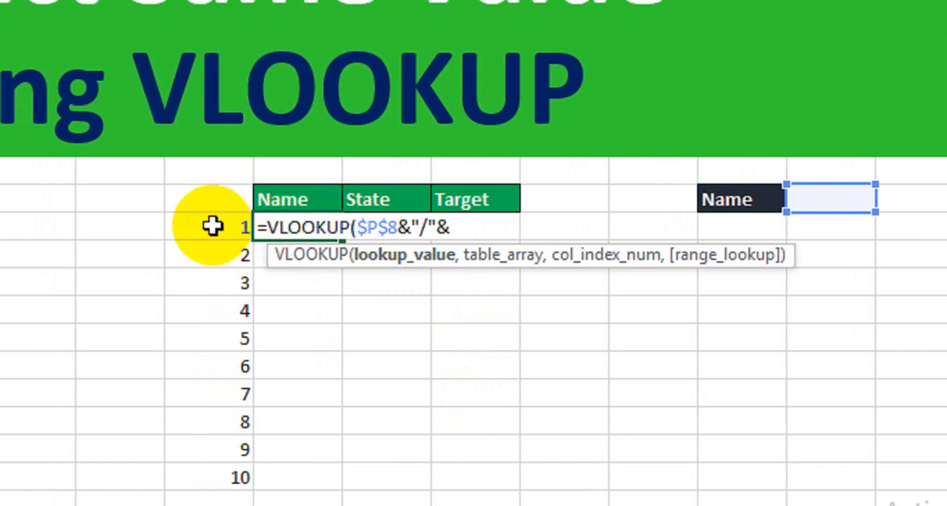
{"action": "left_click", "coordinate": [168, 227]}
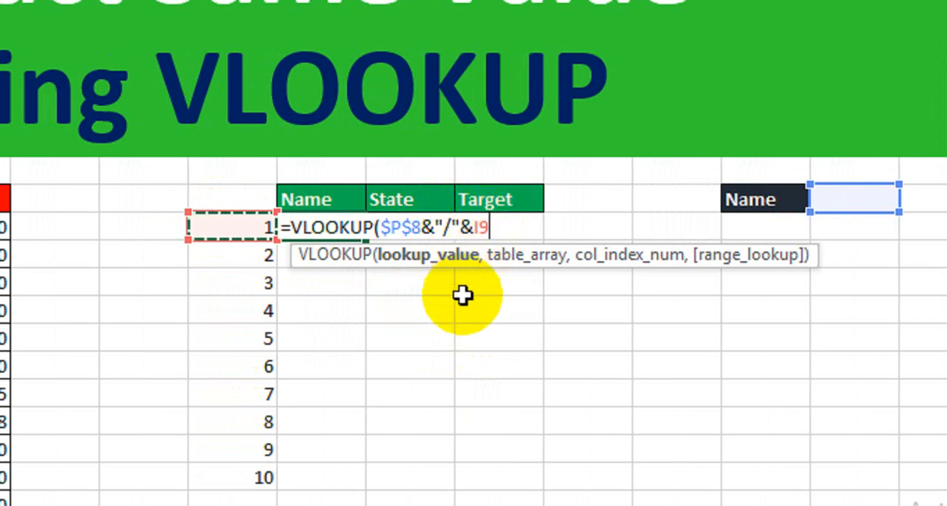
{"action": "key", "text": "F4"}
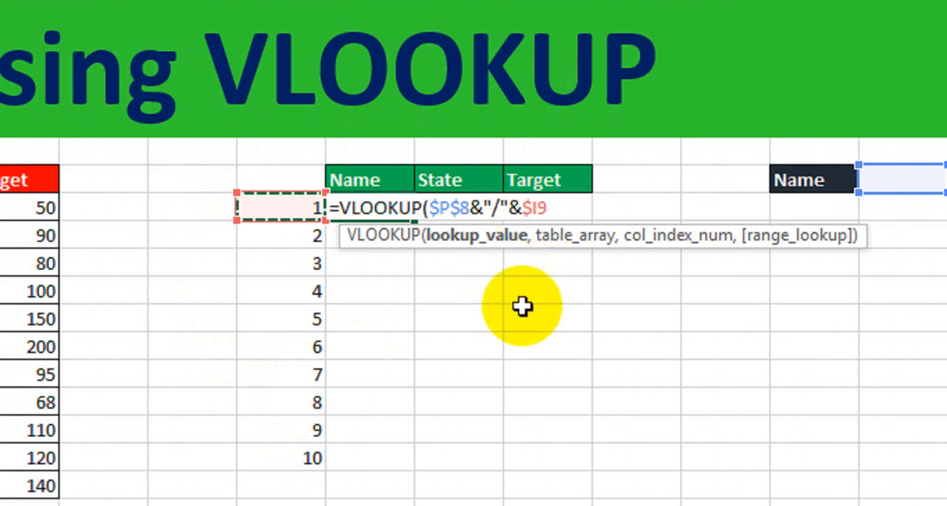
Step: Add the absolute range $C$8:$F$19 as the table array of the VLOOKUP in J9
{"action": "type", "text": ","}
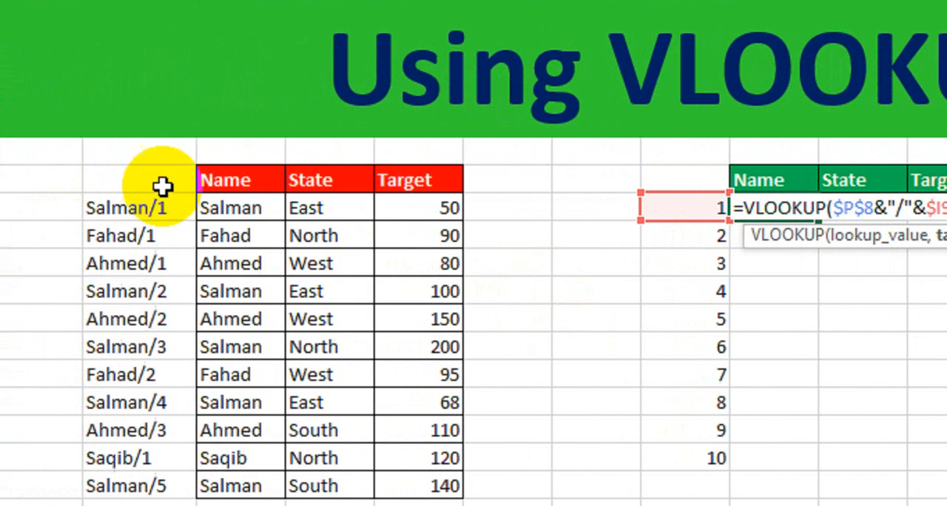
{"action": "left_click_drag", "start_coordinate": [100, 176], "coordinate": [404, 181]}
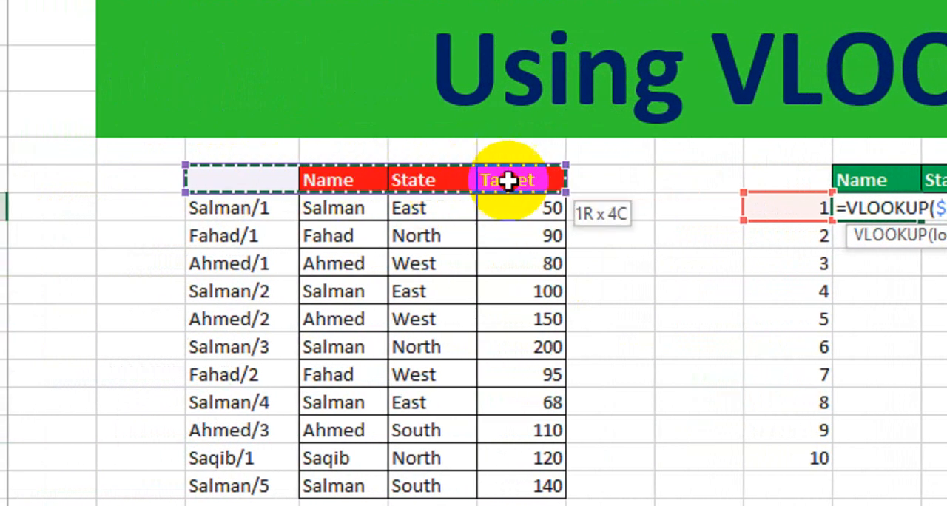
{"action": "left_click_drag", "start_coordinate": [508, 182], "coordinate": [504, 462]}
{"action": "left_click_drag", "start_coordinate": [505, 418], "coordinate": [507, 441]}
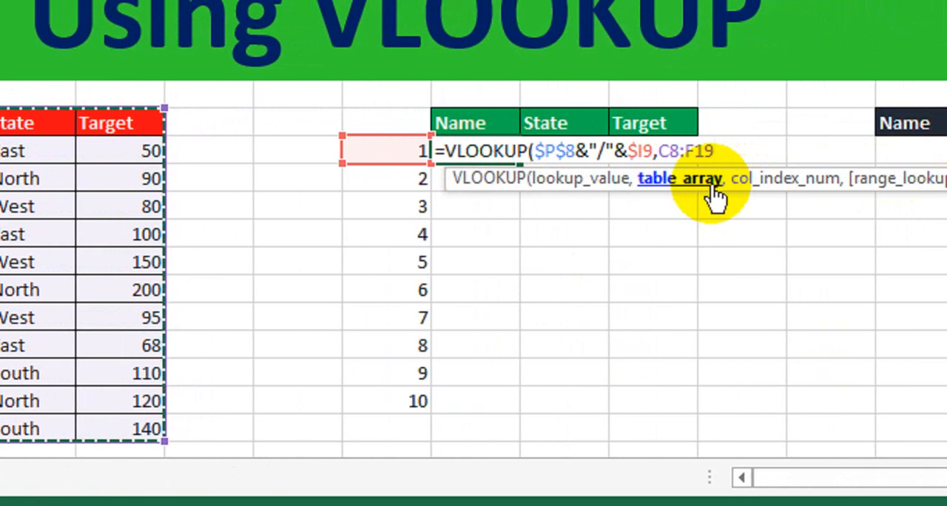
{"action": "key", "text": "F4"}
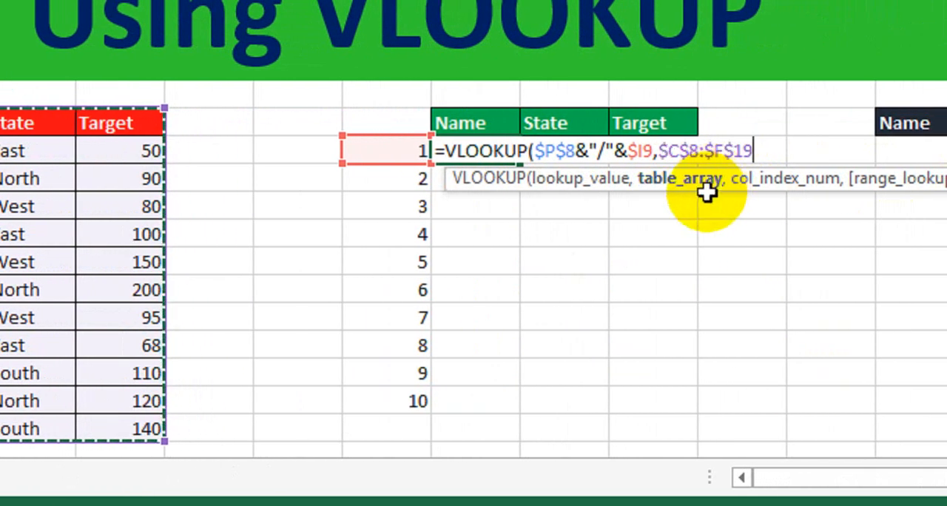
{"action": "type", "text": ","}
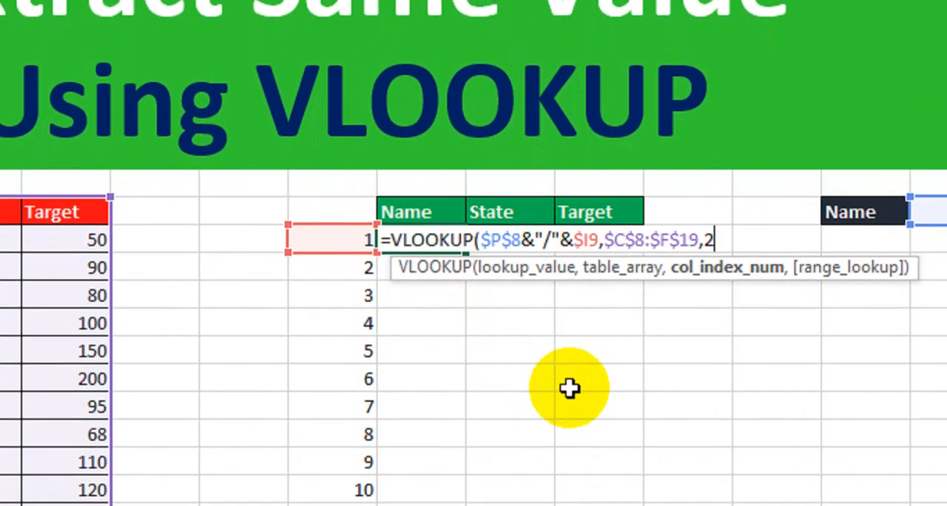
Step: Add COLUMNS($I$7:J7) as the column index of the VLOOKUP in J9
{"action": "type", "text": "colu"}
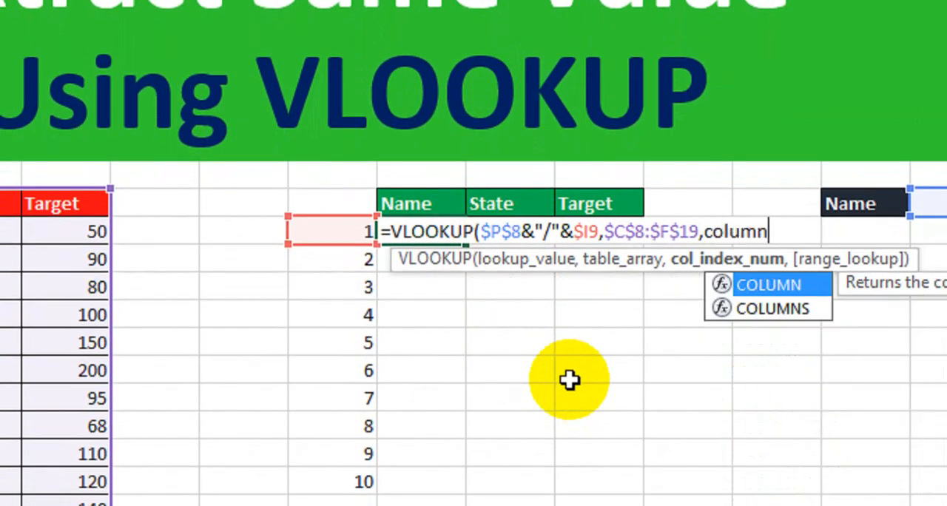
{"action": "type", "text": "mn"}
{"action": "key", "text": "Down"}
{"action": "key", "text": "Tab"}
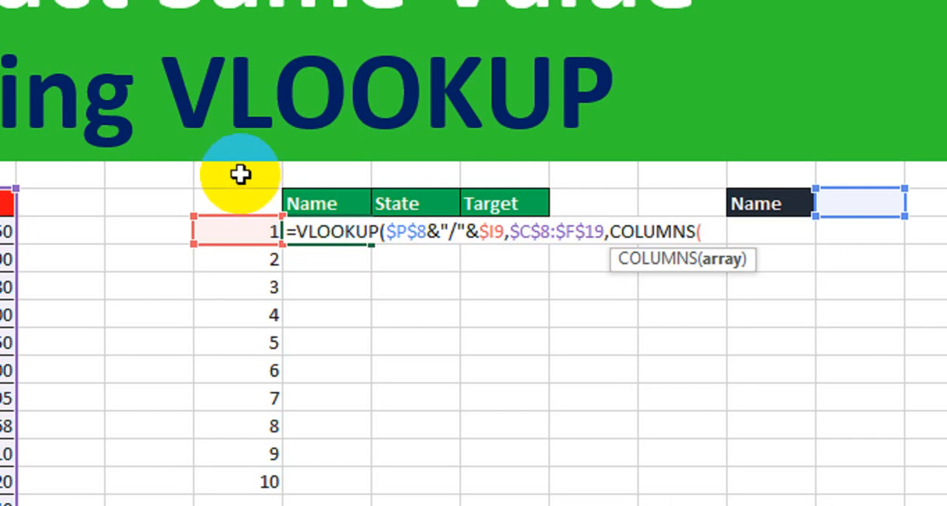
{"action": "left_click", "coordinate": [240, 174]}
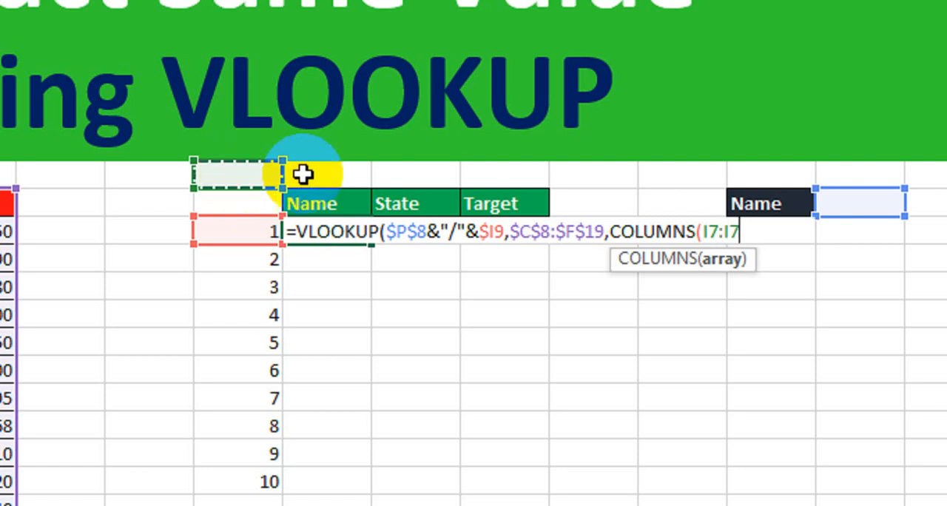
{"action": "left_click", "coordinate": [706, 232]}
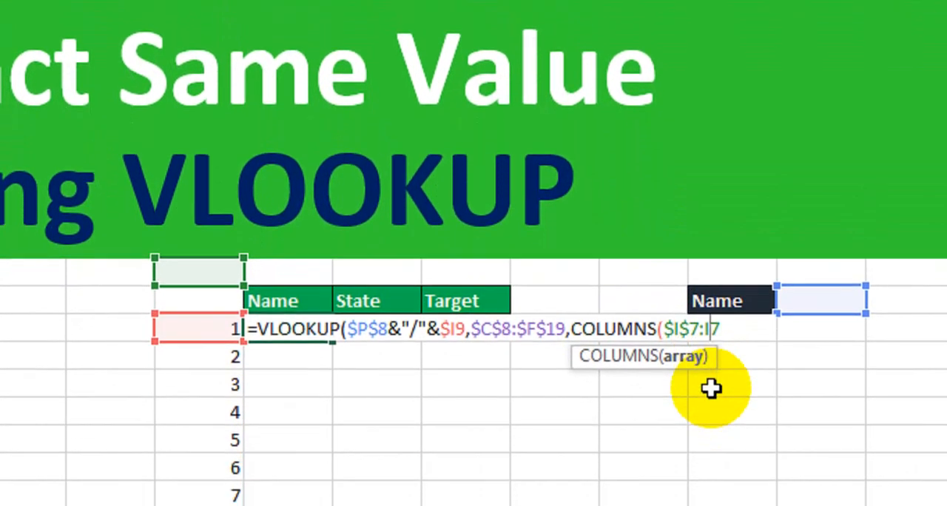
{"action": "type", "text": "J7"}
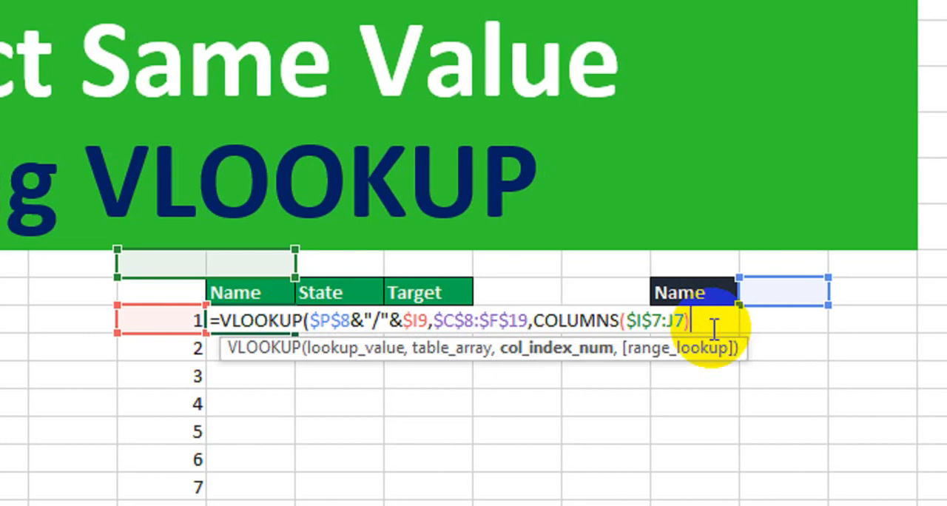
Step: Complete the VLOOKUP in J9 with 0 as the range lookup for an exact match
{"action": "type", "text": ","}
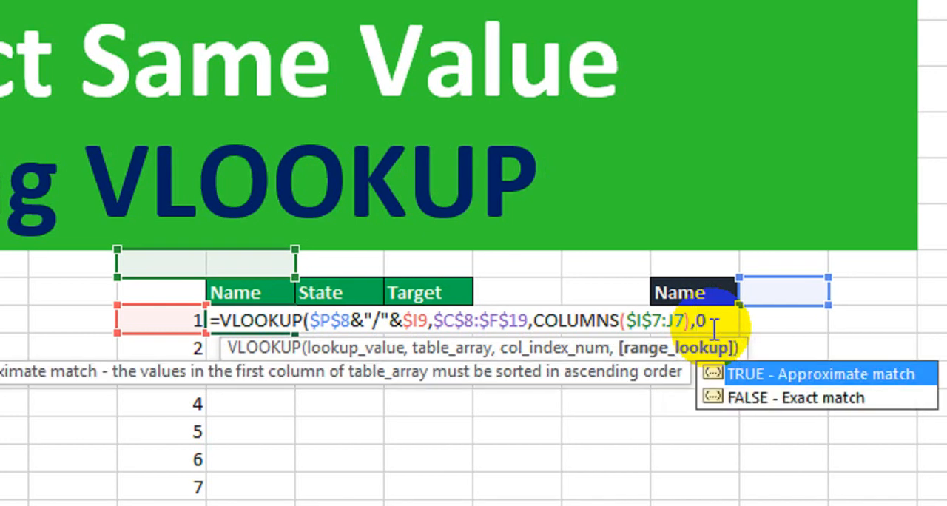
{"action": "type", "text": "0)"}
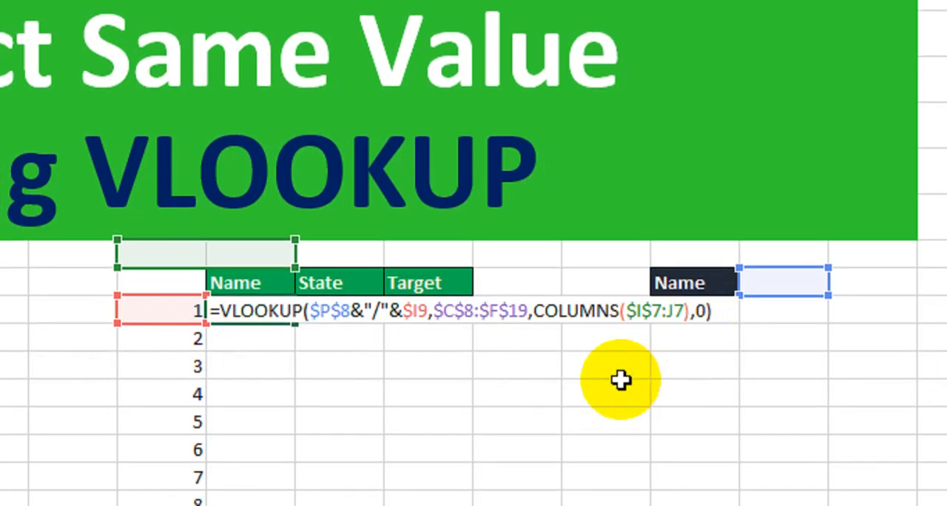
{"action": "key", "text": "Return"}
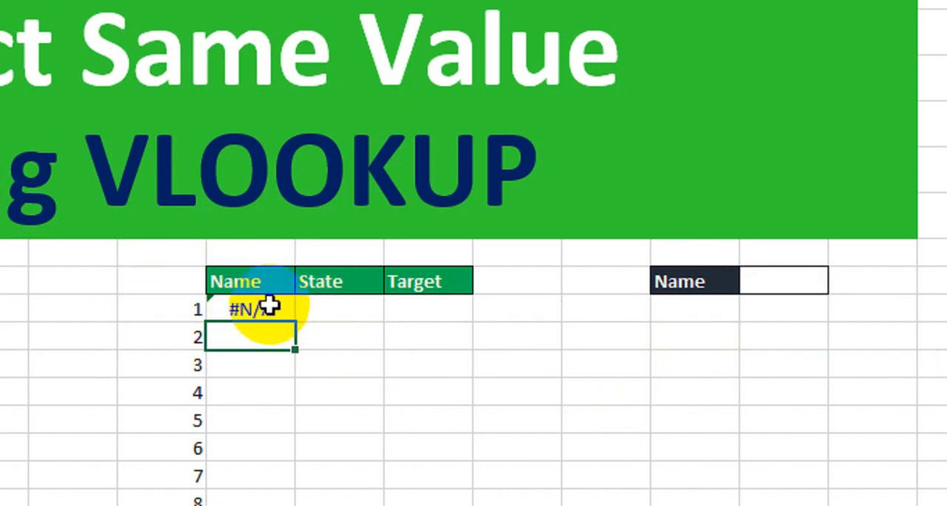
Step: Copy the VLOOKUP formula from J9 across the result range J9:L18
{"action": "left_click", "coordinate": [266, 308]}
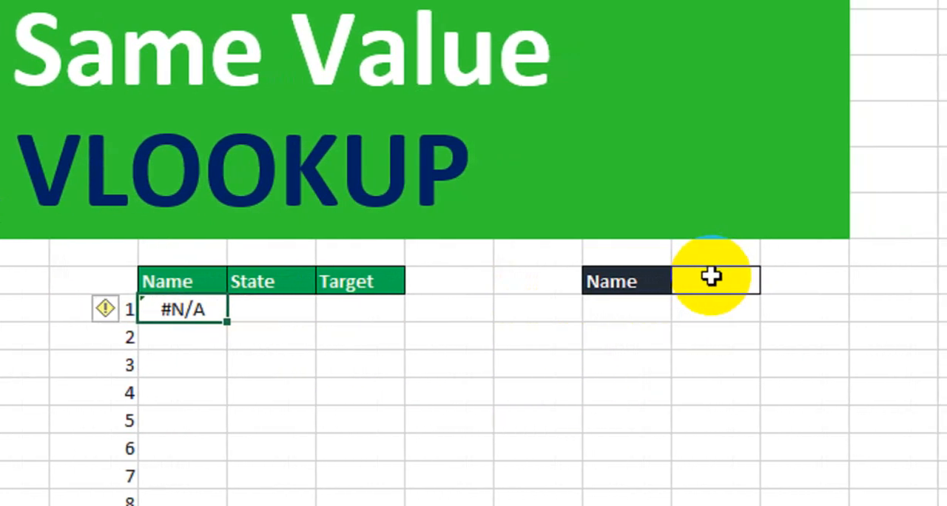
{"action": "left_click_drag", "start_coordinate": [243, 323], "coordinate": [393, 387]}
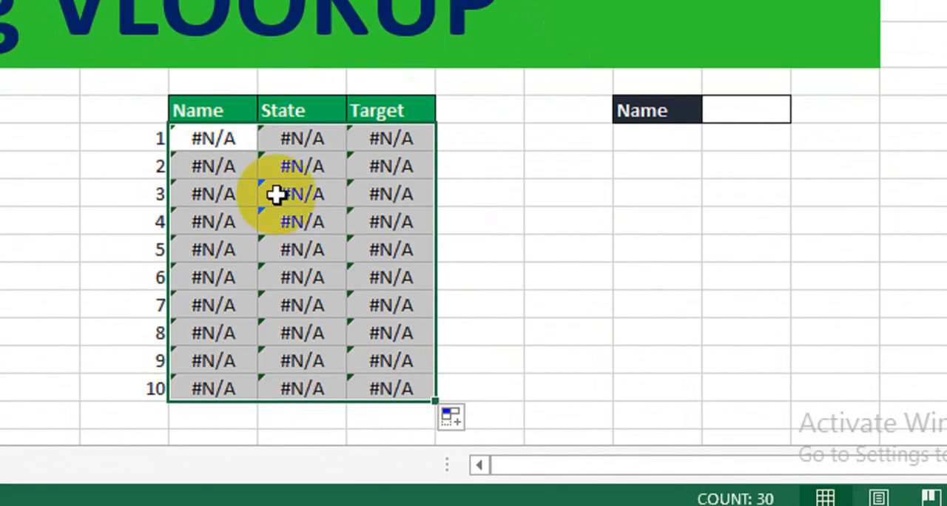
{"action": "left_click", "coordinate": [493, 177]}
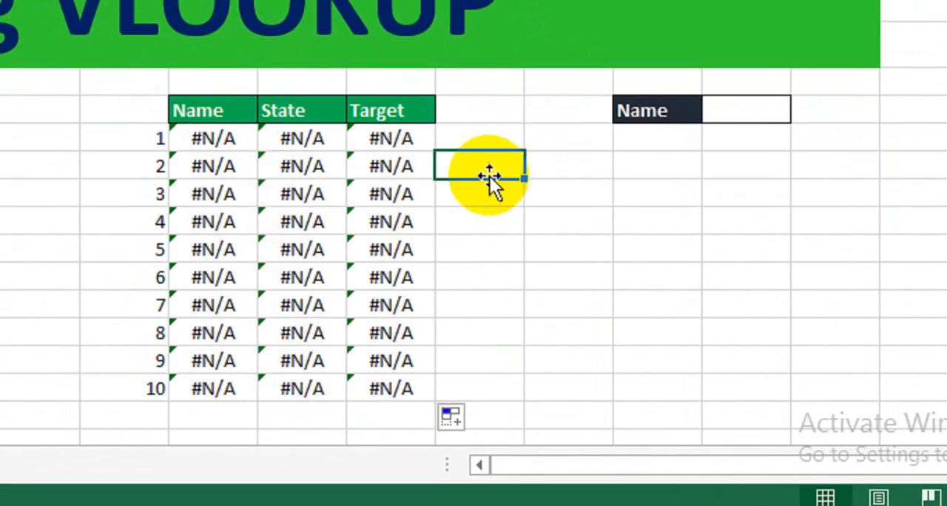
Step: Wrap the VLOOKUP in J9 in IFERROR with an empty string "" as the value if error
{"action": "double_click", "coordinate": [219, 140]}
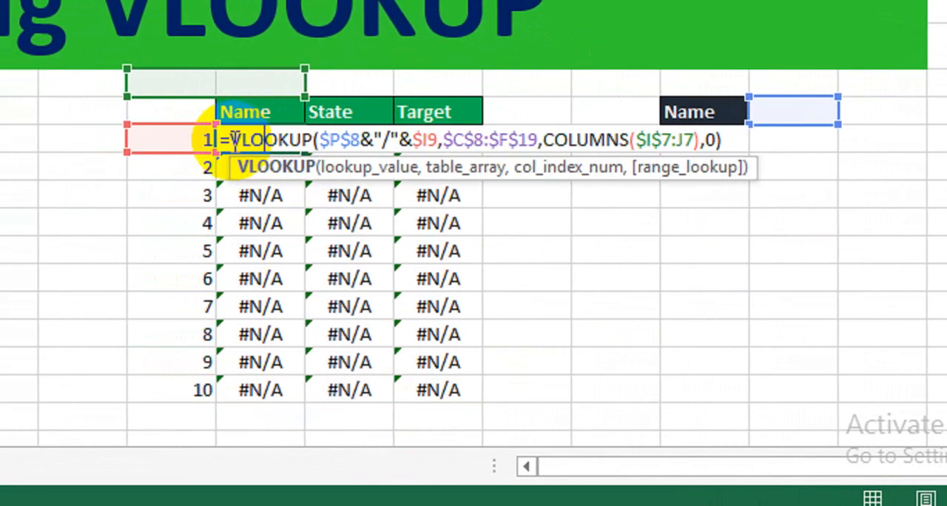
{"action": "left_click", "coordinate": [202, 139]}
{"action": "type", "text": "ifer"}
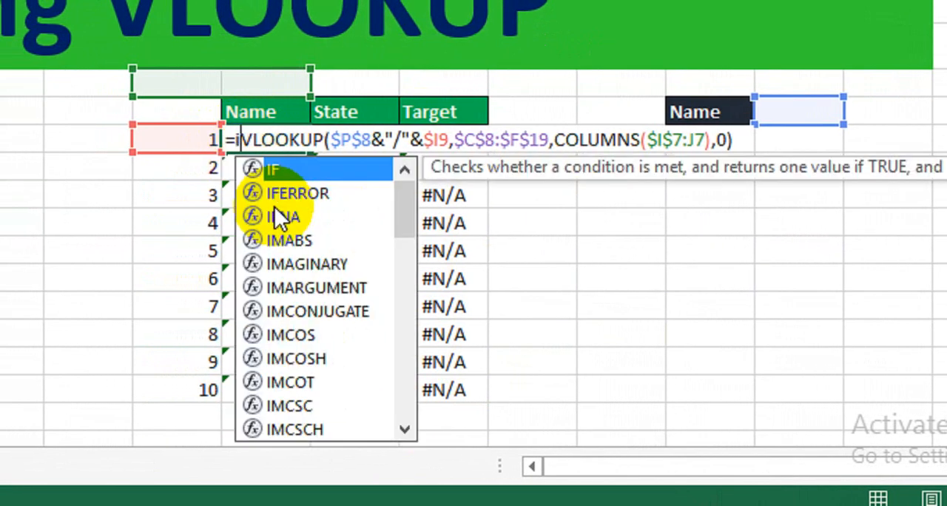
{"action": "key", "text": "Tab"}
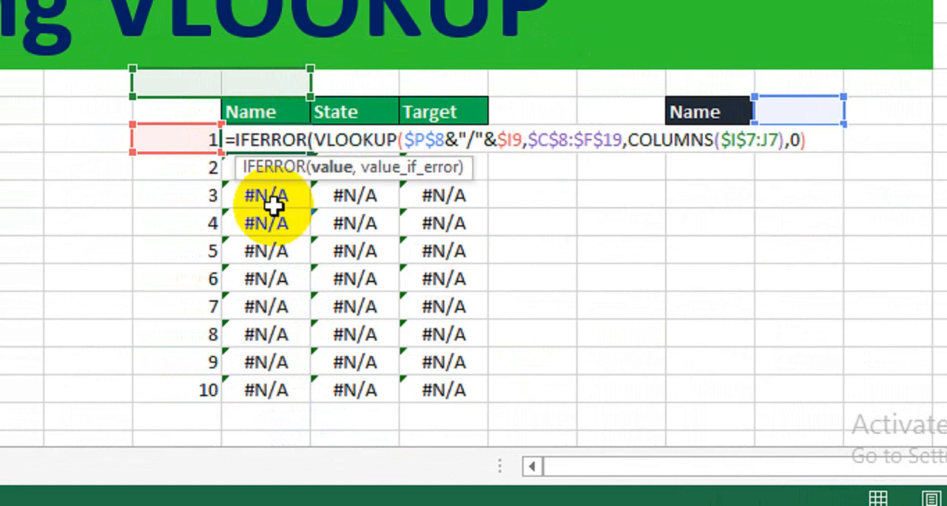
{"action": "left_click", "coordinate": [812, 142]}
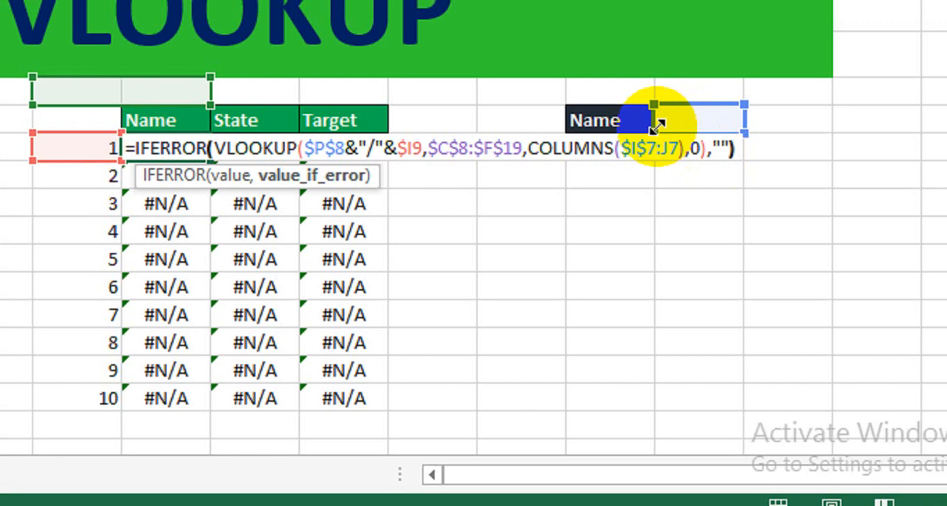
{"action": "key", "text": "Return"}
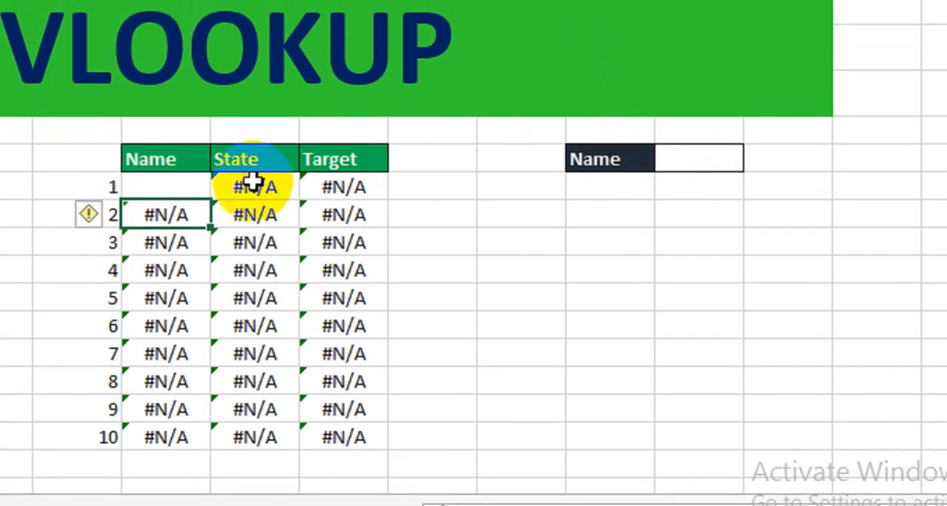
Step: Fill the IFERROR formula from J9 across the State and Target columns and down to row 18
{"action": "left_click", "coordinate": [205, 148]}
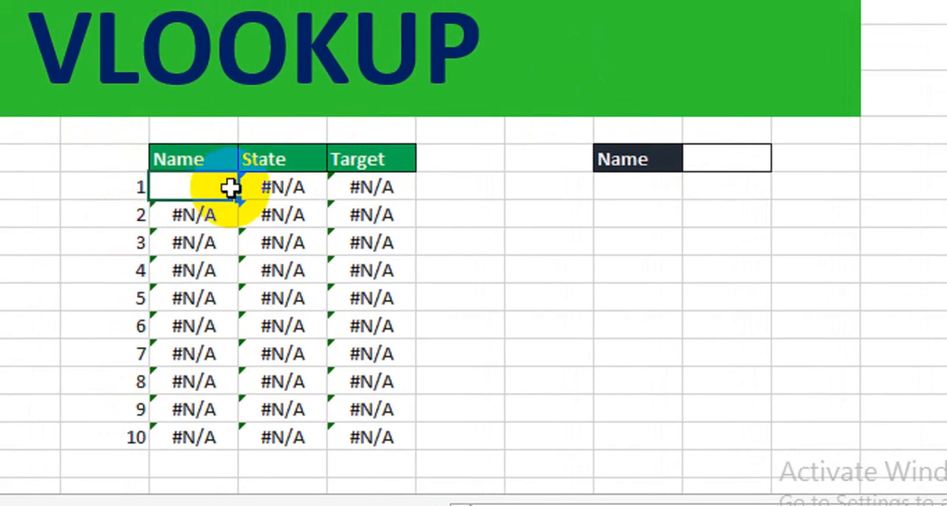
{"action": "left_click_drag", "start_coordinate": [238, 199], "coordinate": [383, 435]}
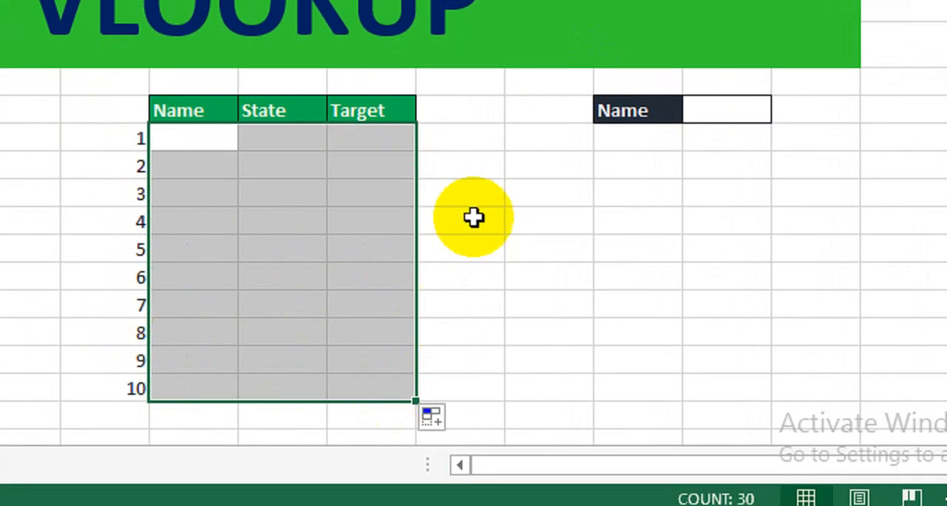
{"action": "left_click_drag", "start_coordinate": [194, 148], "coordinate": [385, 366]}
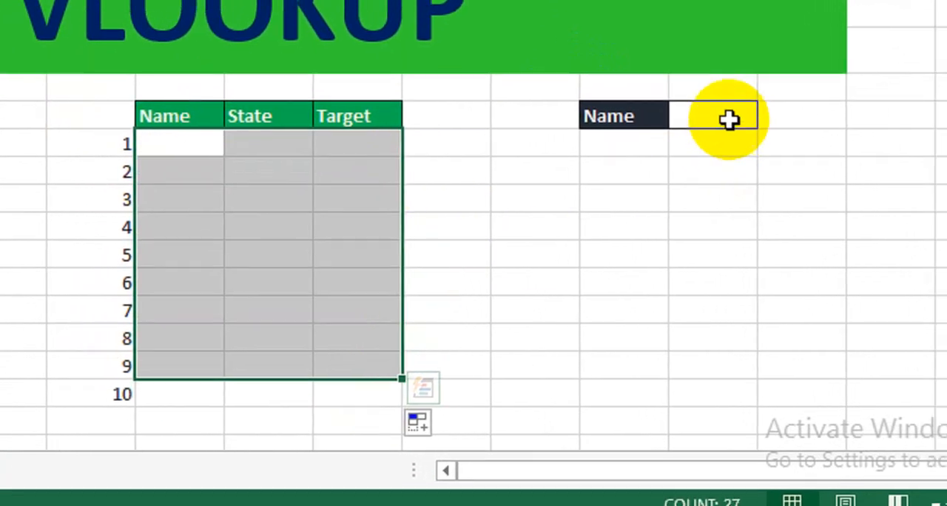
{"action": "left_click", "coordinate": [755, 111]}
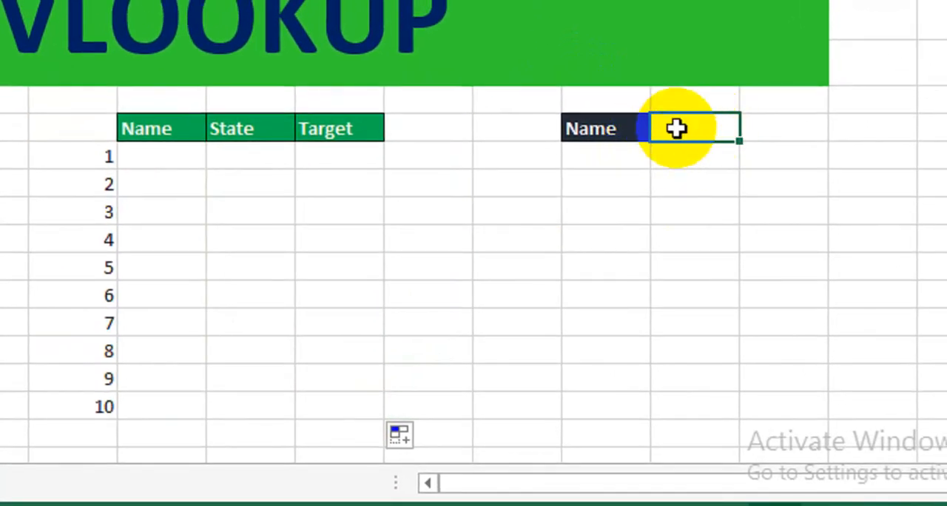
Step: Apply all borders to the result table J8:L18, including its headers
{"action": "left_click_drag", "start_coordinate": [216, 167], "coordinate": [371, 384]}
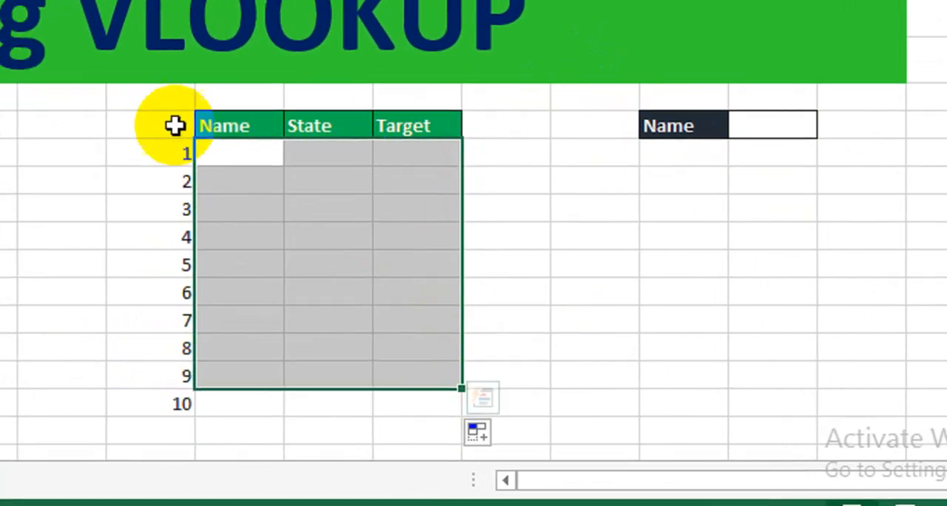
{"action": "left_click_drag", "start_coordinate": [145, 126], "coordinate": [197, 140]}
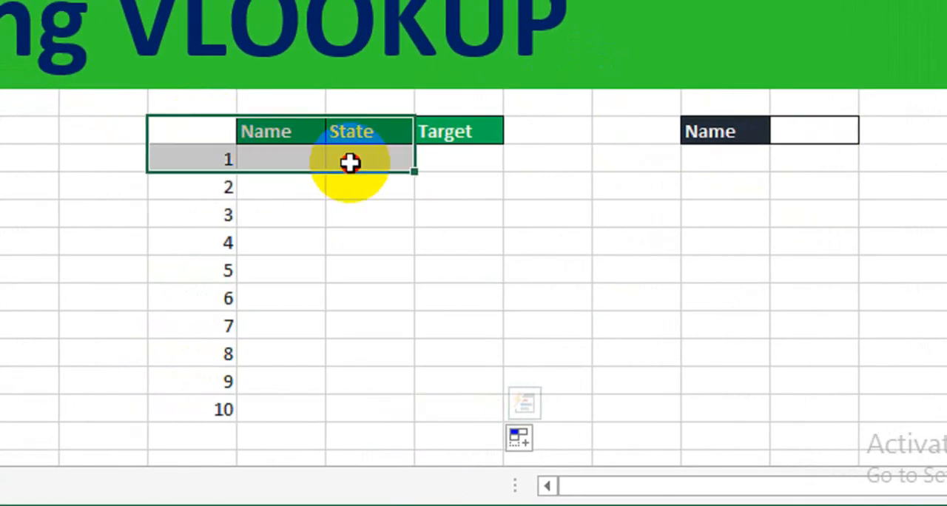
{"action": "left_click_drag", "start_coordinate": [311, 131], "coordinate": [466, 408]}
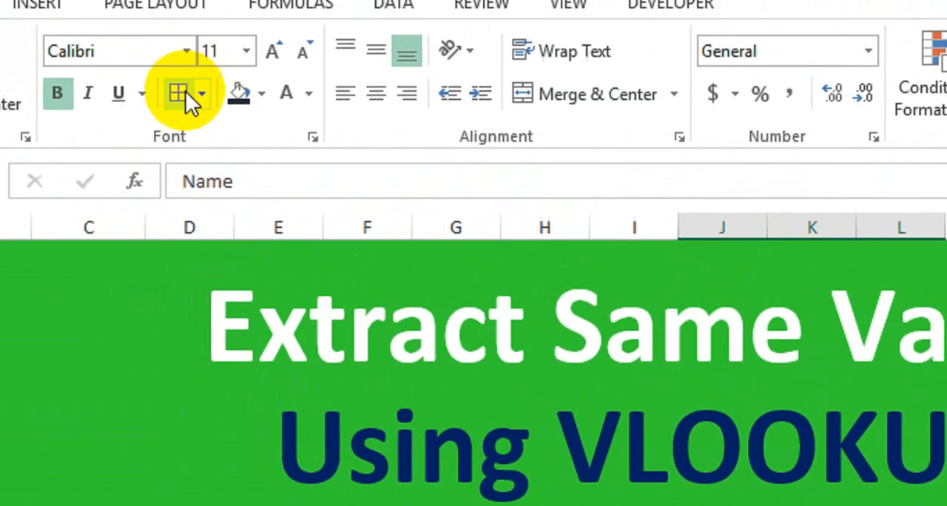
{"action": "left_click", "coordinate": [182, 91]}
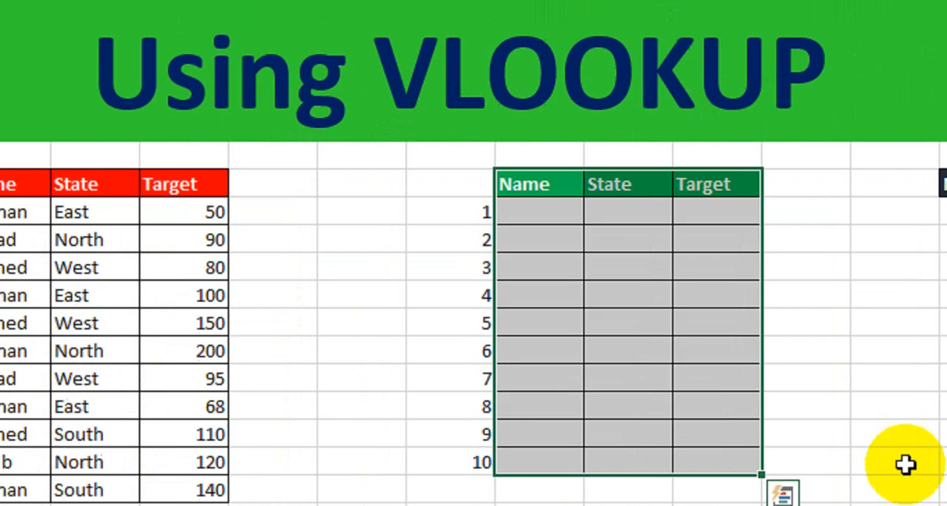
{"action": "left_click", "coordinate": [797, 332]}
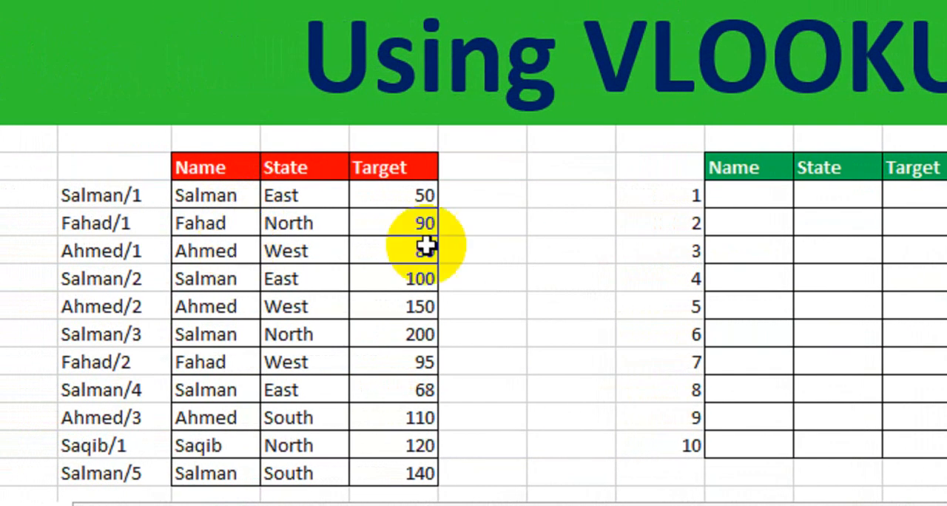
Step: Enter the name from the source table's first record in the name input cell P8
{"action": "left_click", "coordinate": [899, 176]}
{"action": "type", "text": "S"}
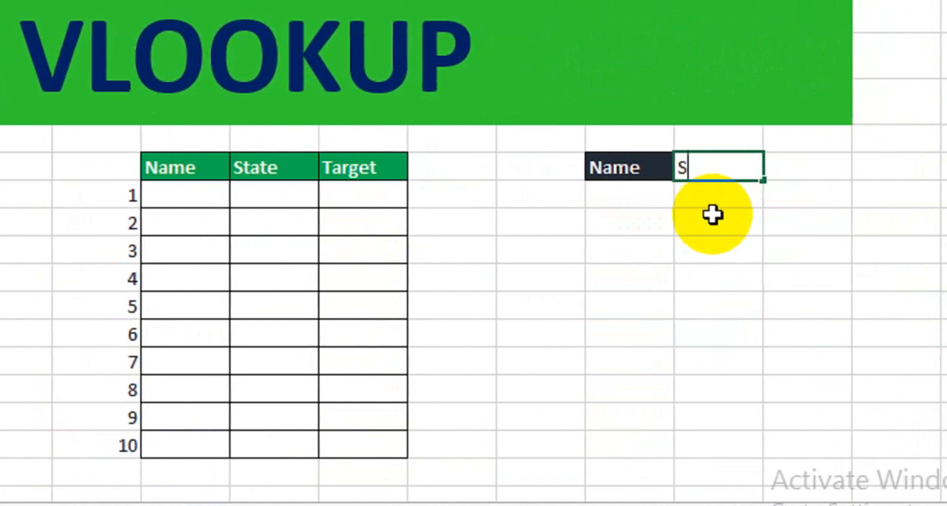
{"action": "type", "text": "alman"}
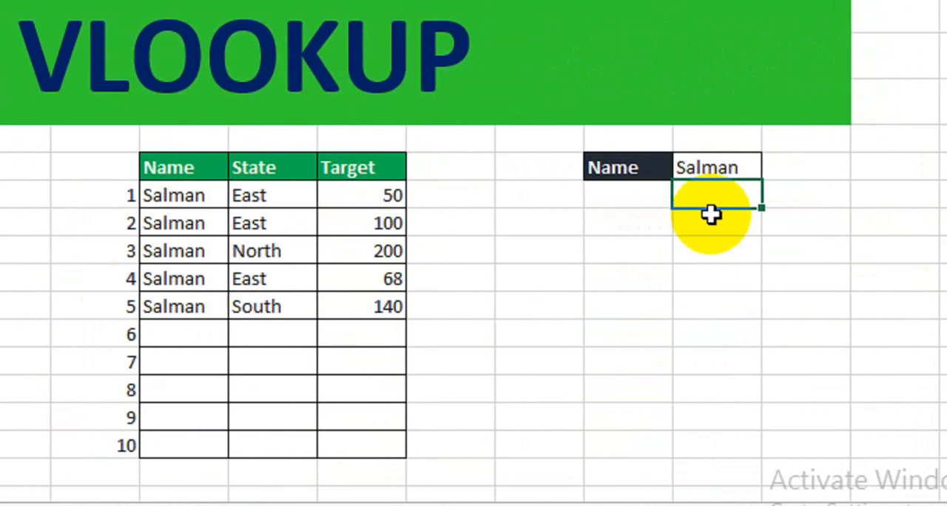